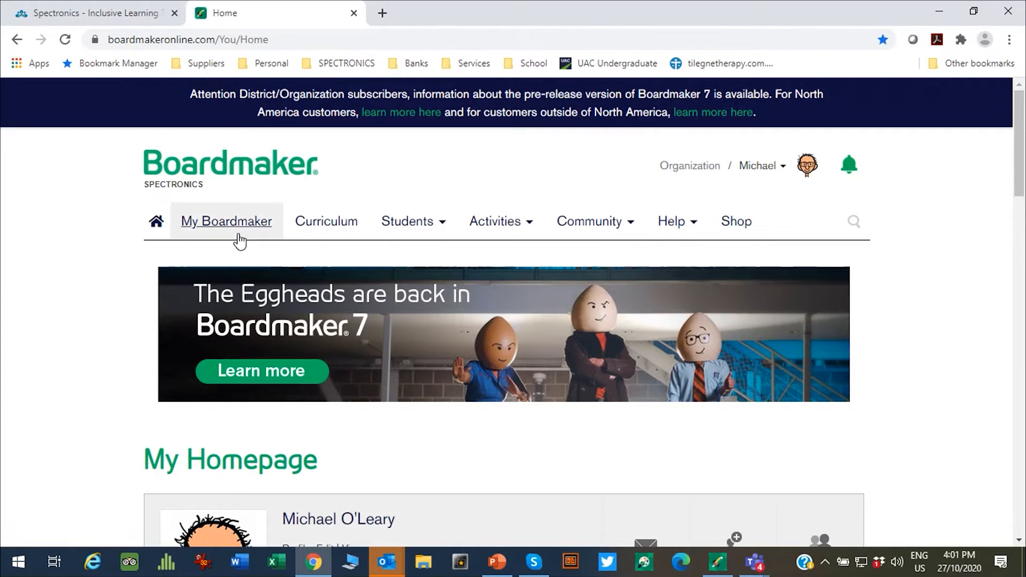
Step: Log in to the Student Center with the student's saved credentials, reaching the Flash Player prompt
mouse_move(432, 227)
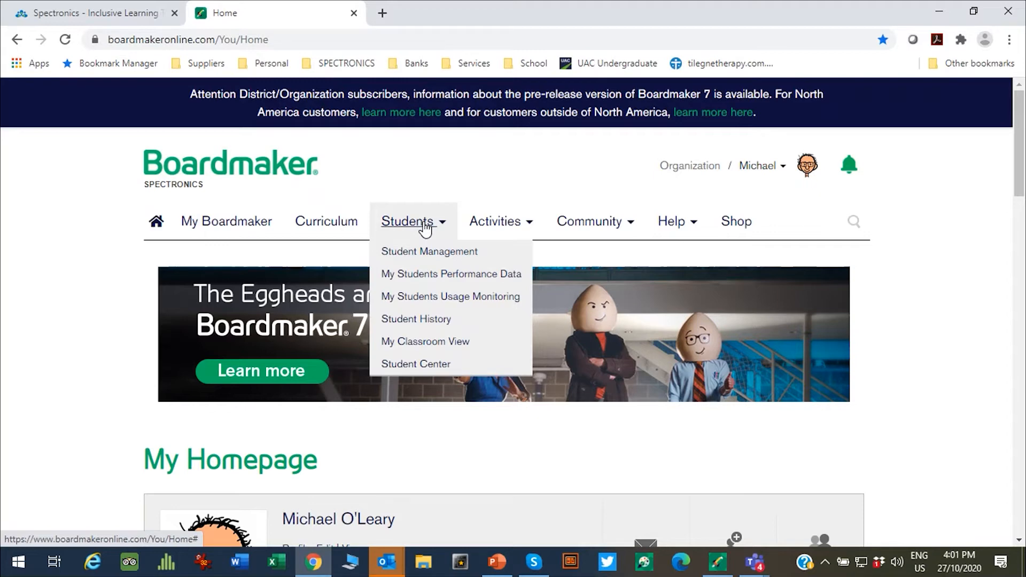
left_click(415, 365)
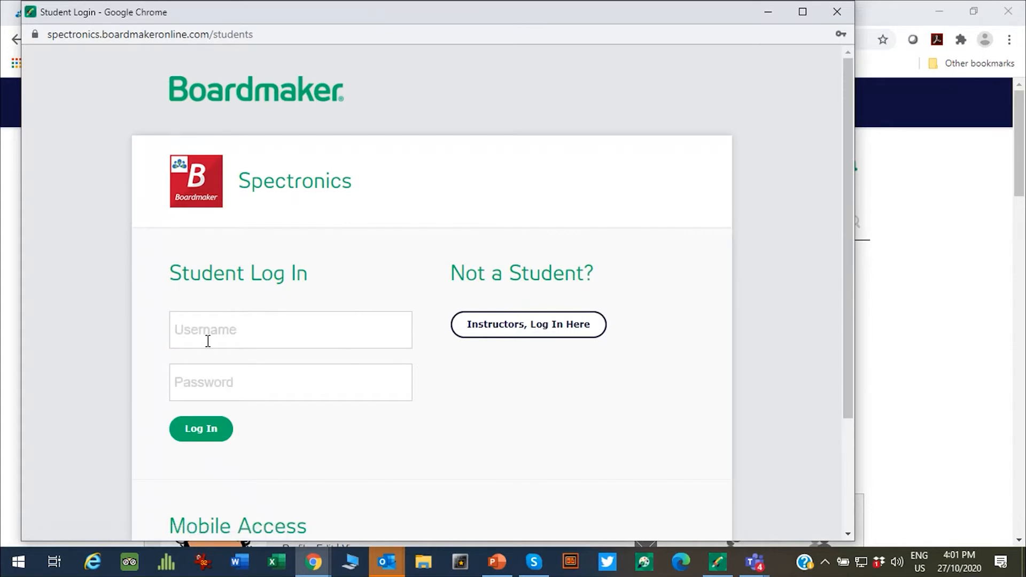
left_click(211, 328)
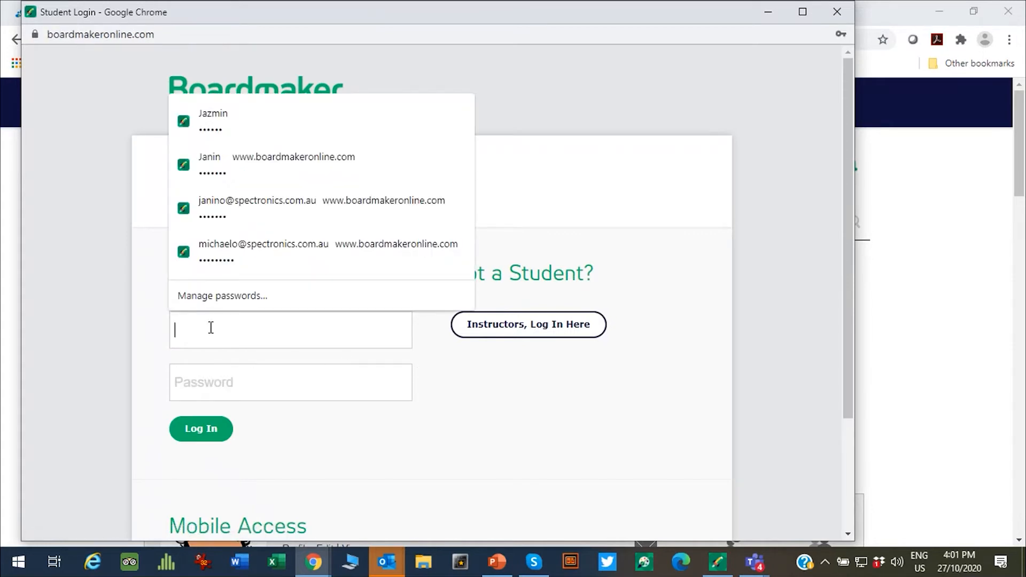
left_click(206, 117)
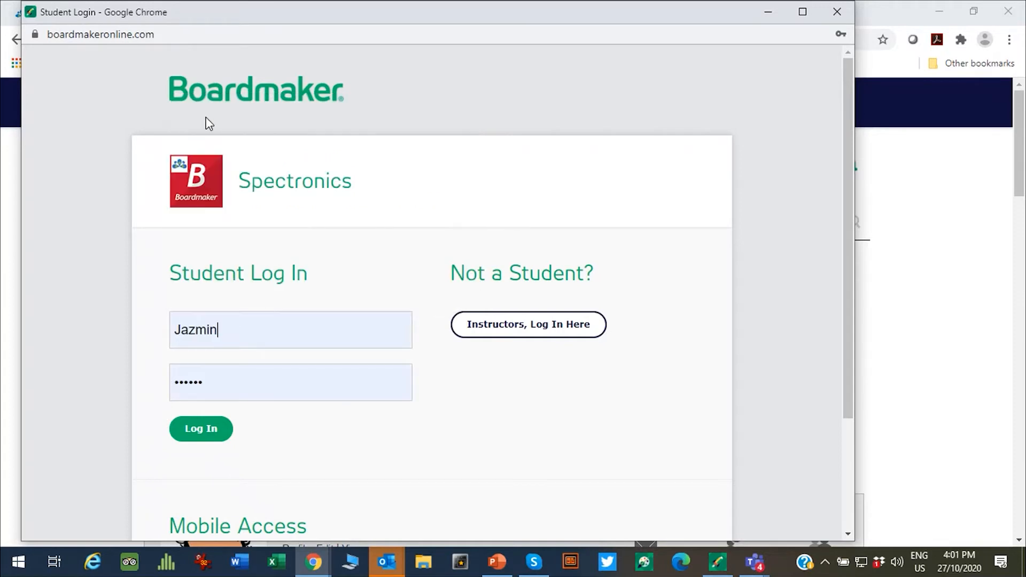
left_click(206, 435)
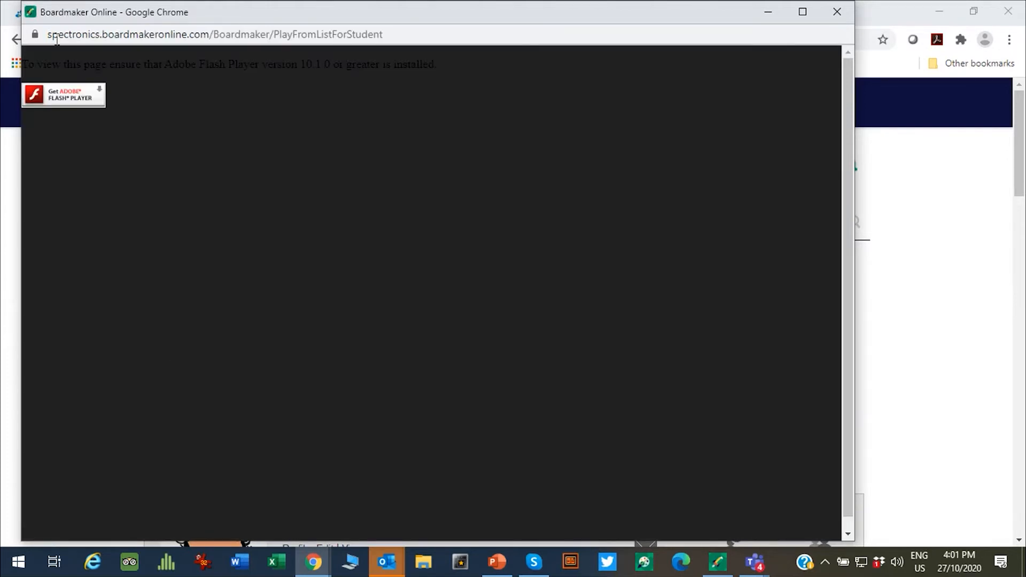
Step: Allow Flash Player so the Student Center loads the five assigned activities
left_click(72, 102)
left_click(173, 158)
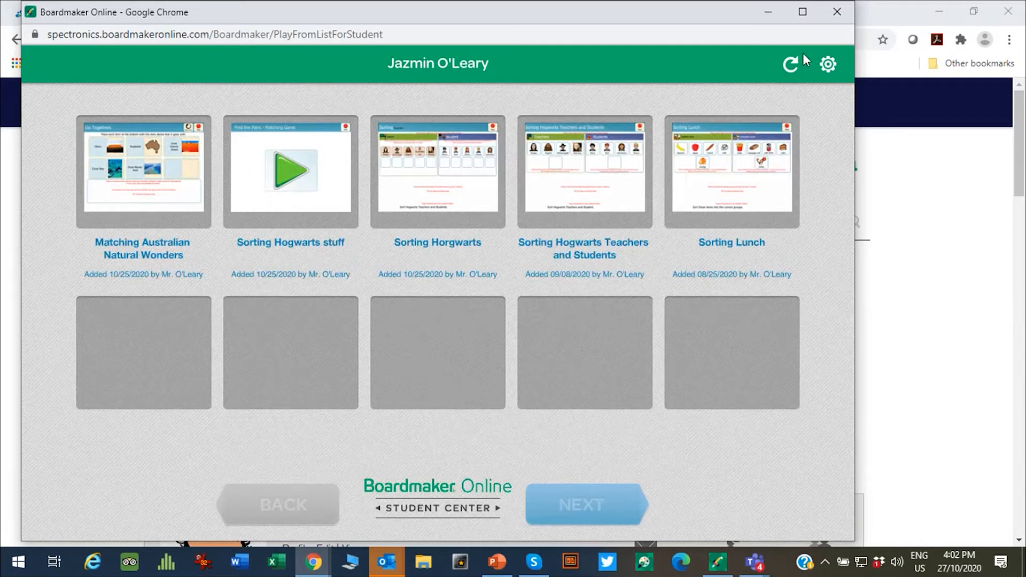
left_click(828, 65)
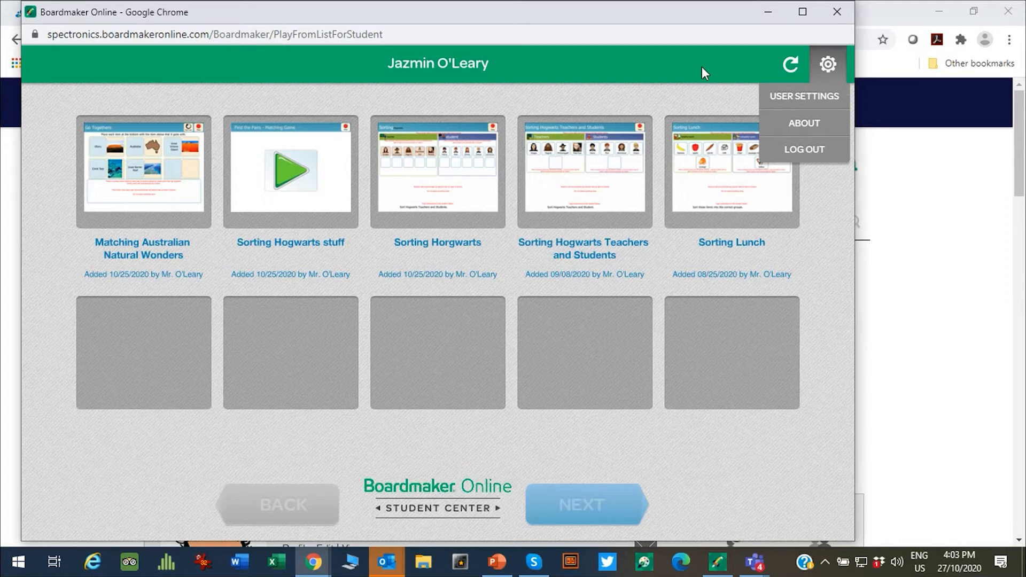
Step: In User Settings, keep Simple Touch as the access method and preview the text-to-speech voice
left_click(772, 94)
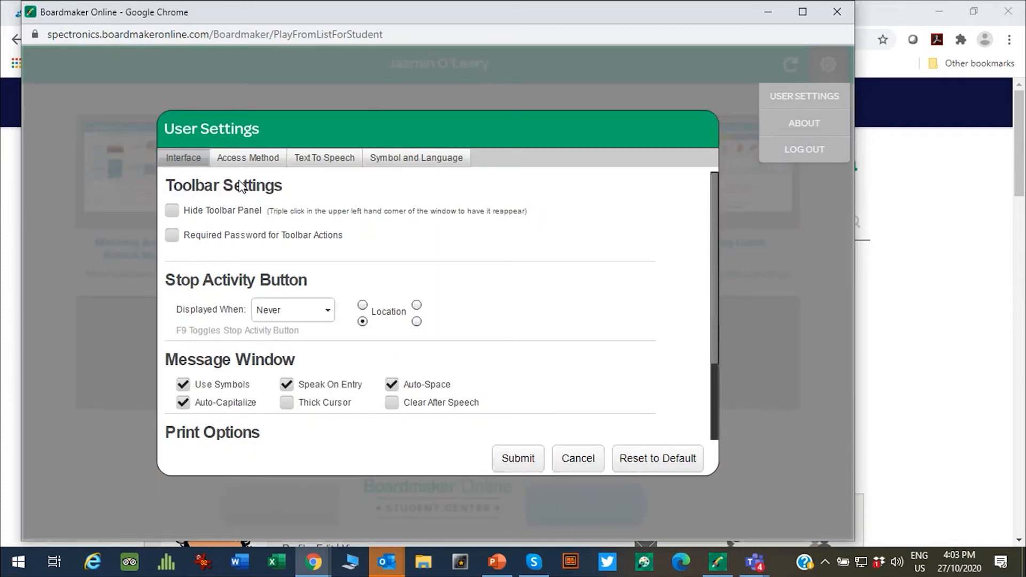
left_click(258, 161)
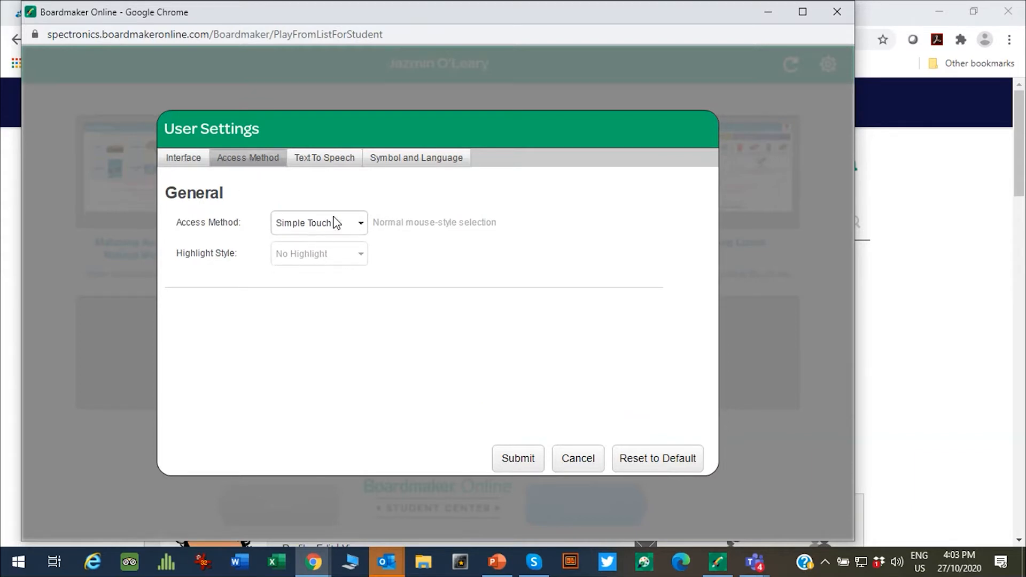
left_click(359, 225)
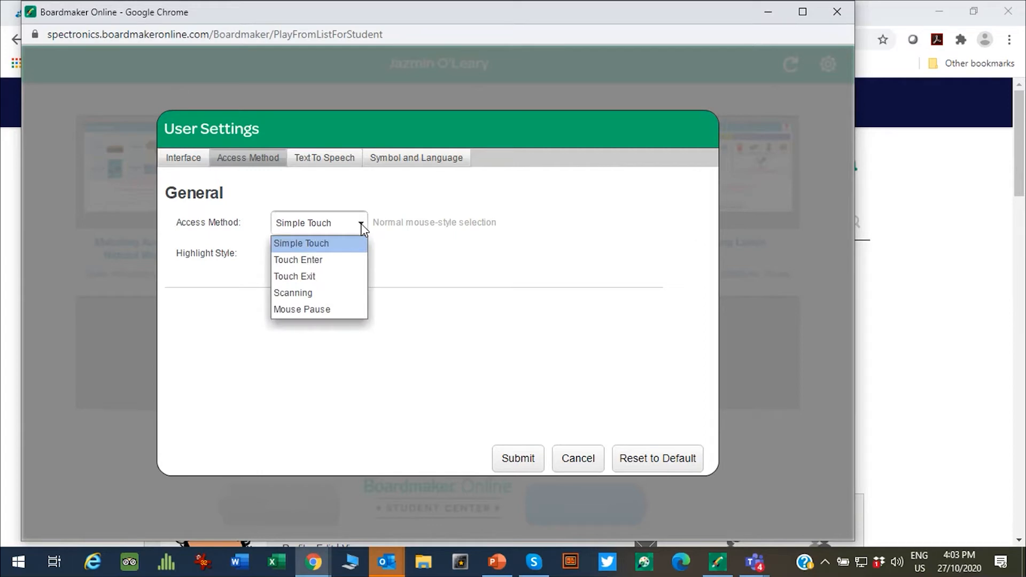
left_click(361, 223)
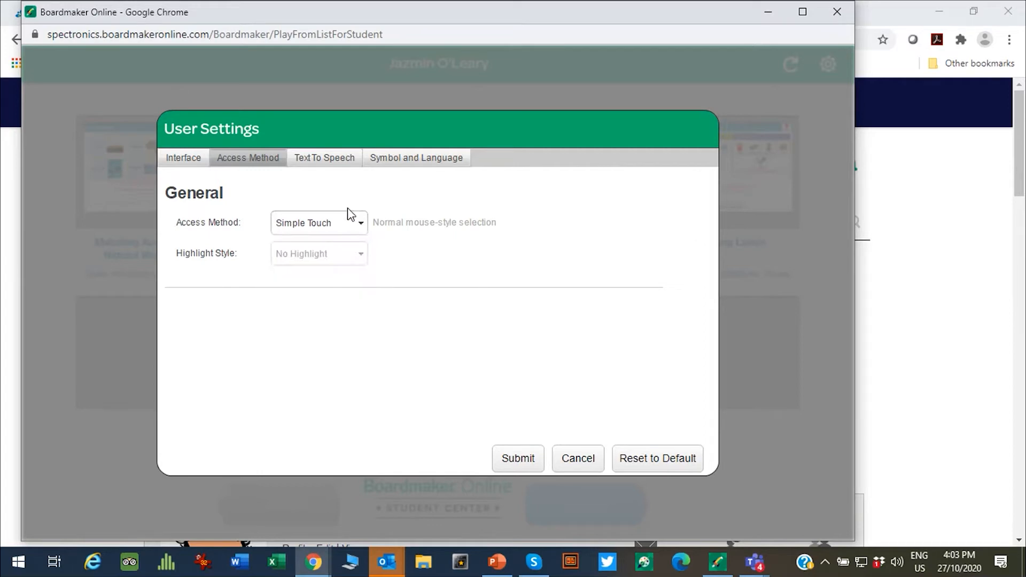
left_click(343, 162)
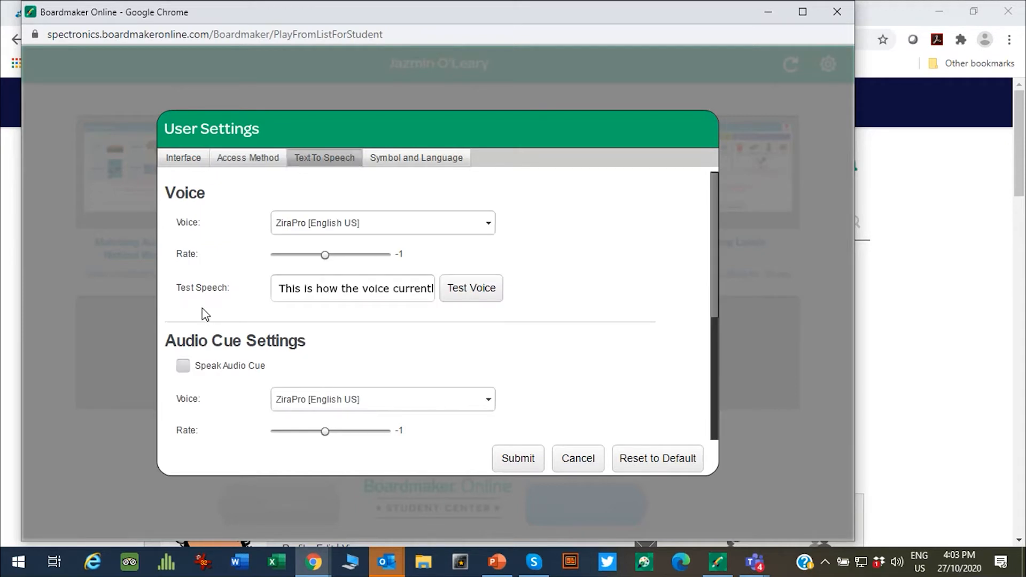
left_click(477, 287)
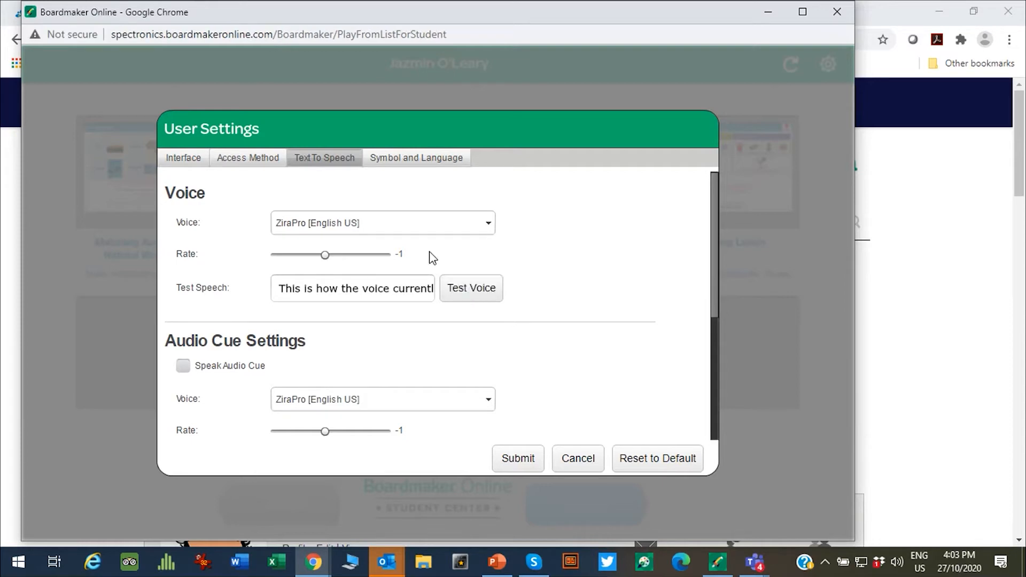
Step: Check all symbol libraries under Symbol and Language and submit the settings
left_click(390, 158)
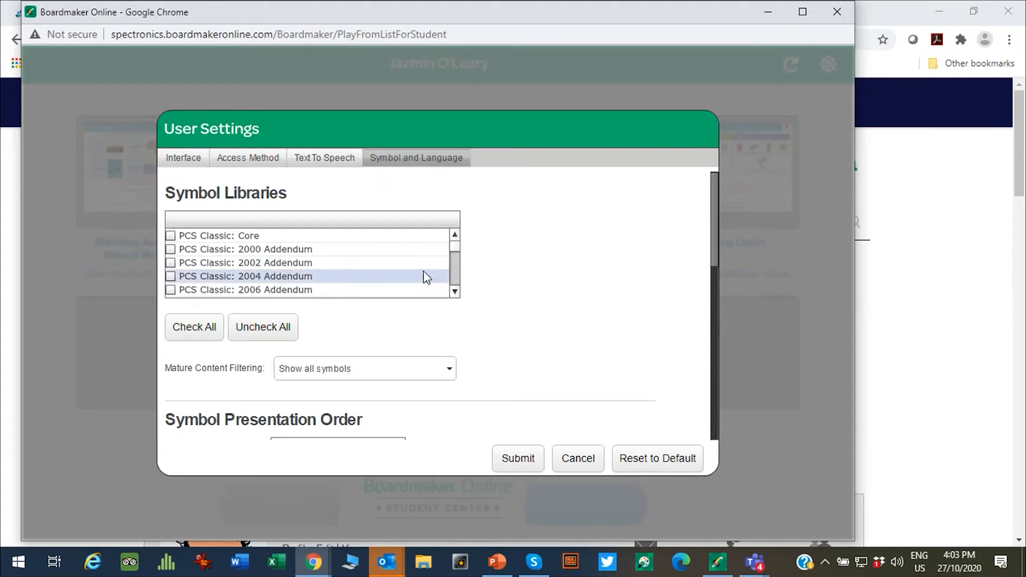
scroll(451, 245, "down", 5)
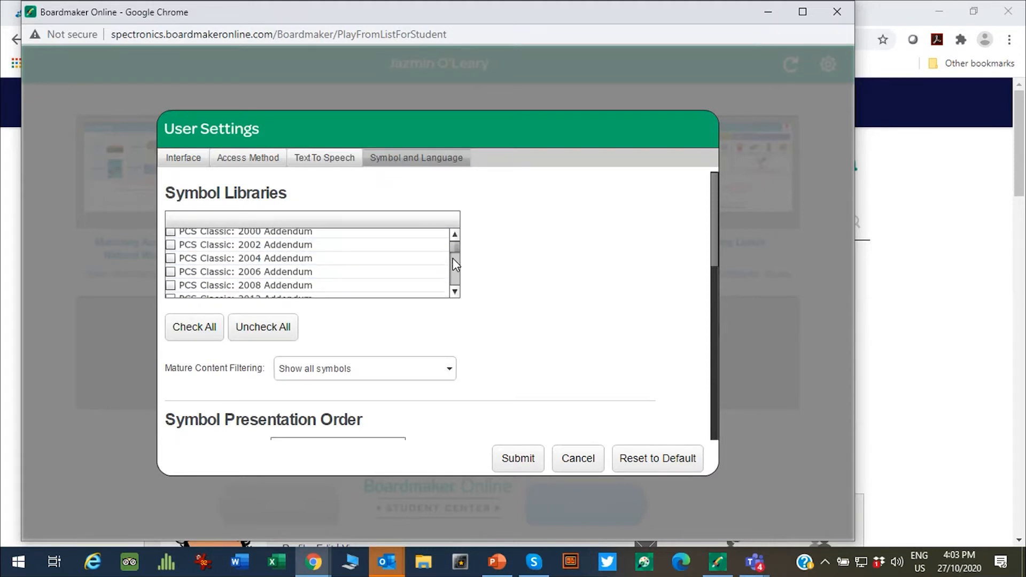
left_click_drag(451, 282, 453, 231)
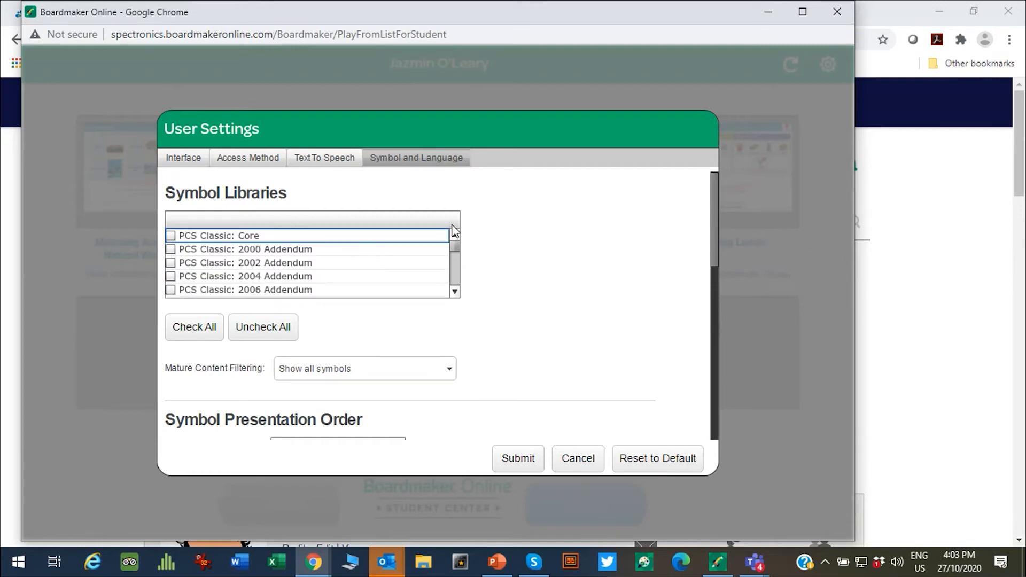
left_click(193, 331)
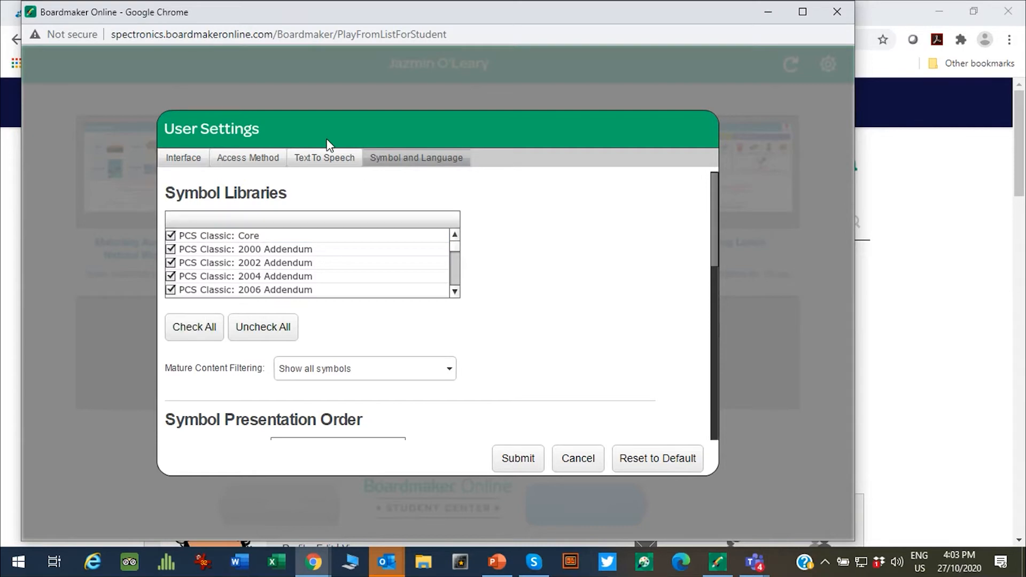
left_click(516, 465)
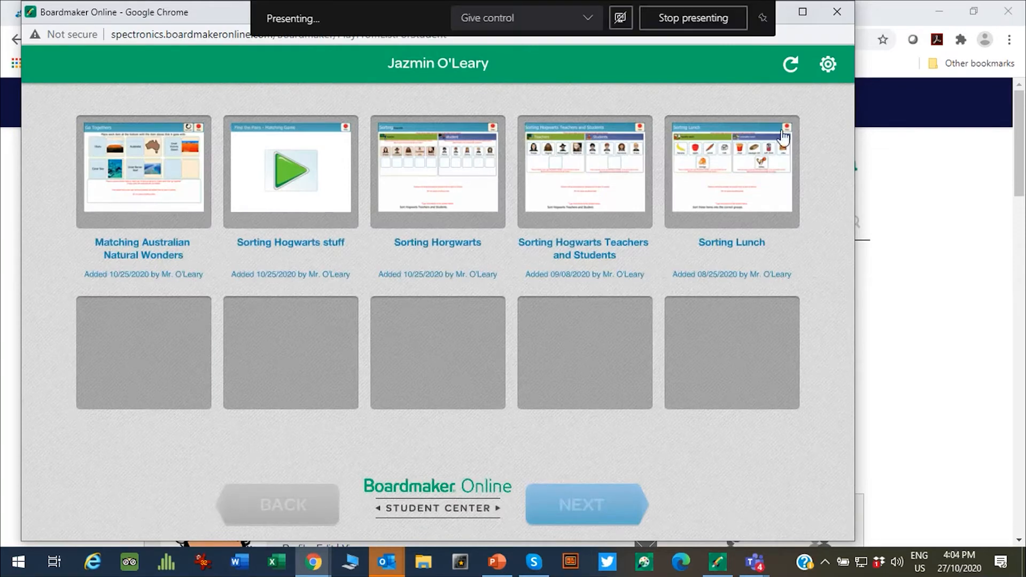
Step: Return to the home page and open My Classroom View, leaving the student session
left_click(937, 301)
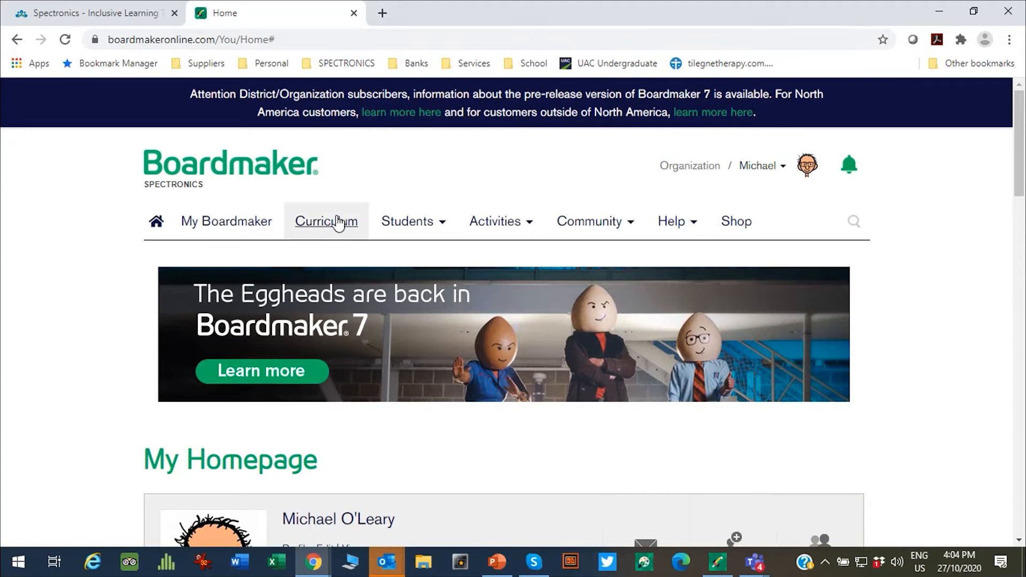
left_click(409, 224)
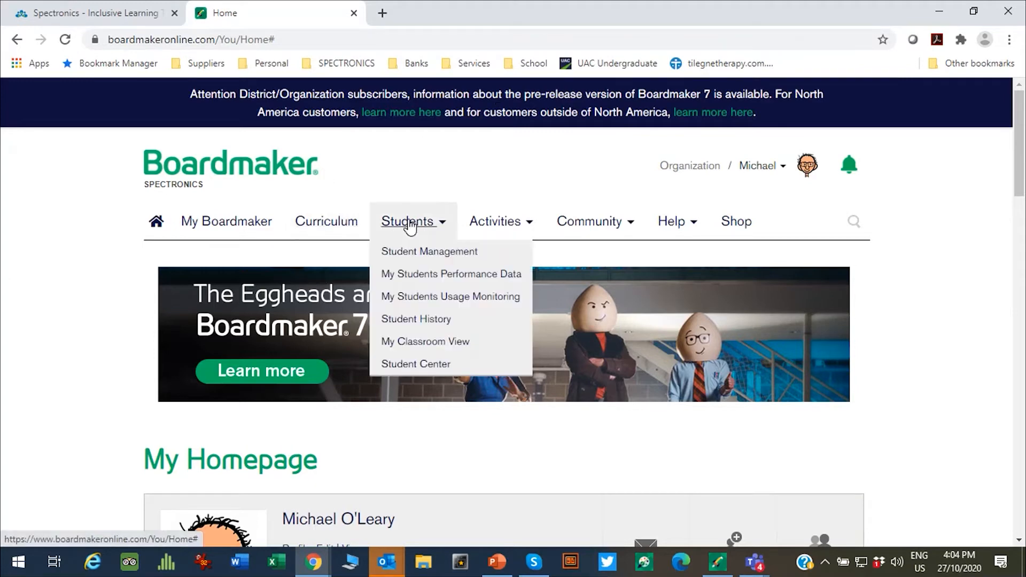
left_click(417, 345)
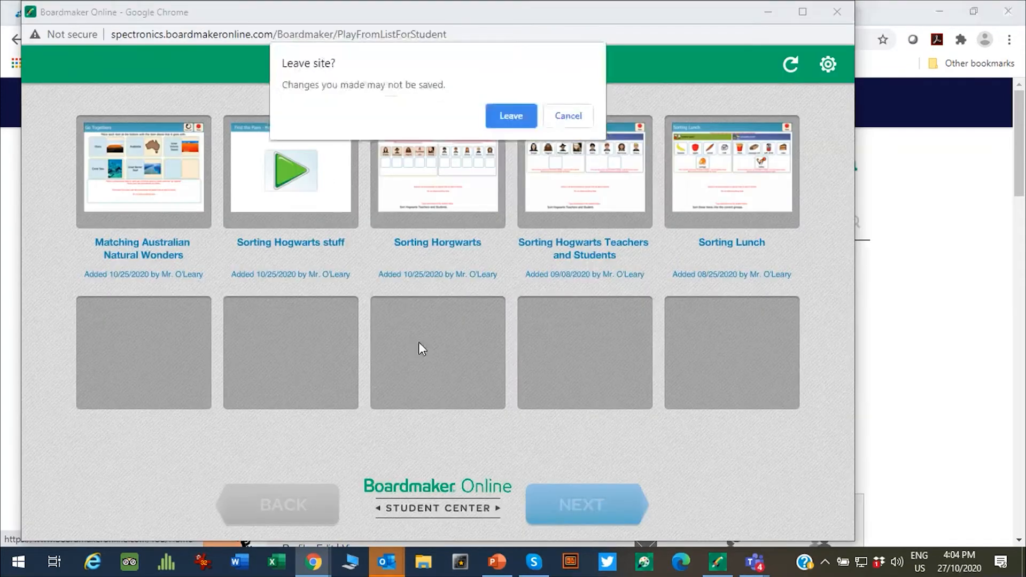
left_click(505, 114)
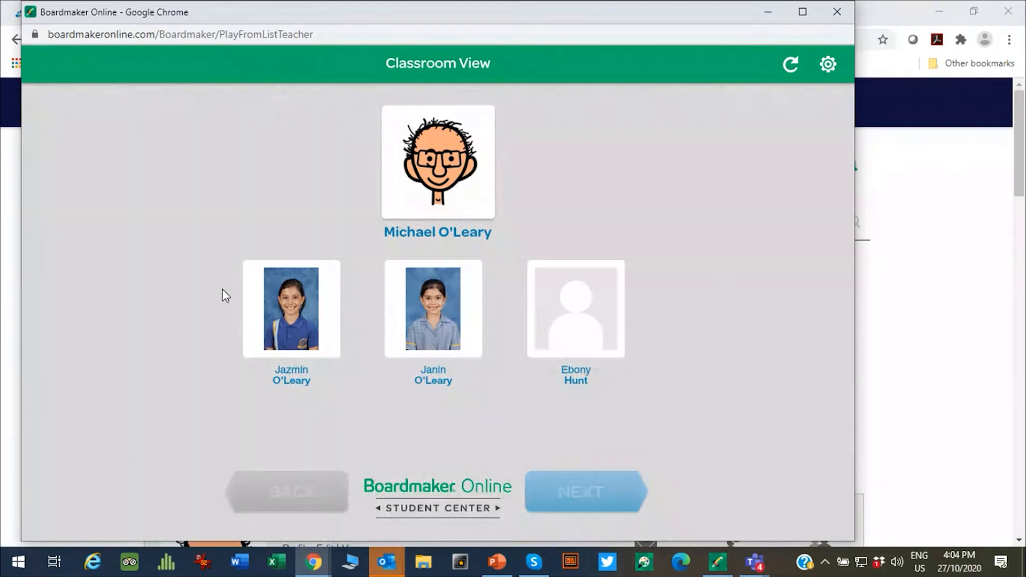
Step: View and refresh the second student's activities, then close the Student Center window and leave
left_click(432, 301)
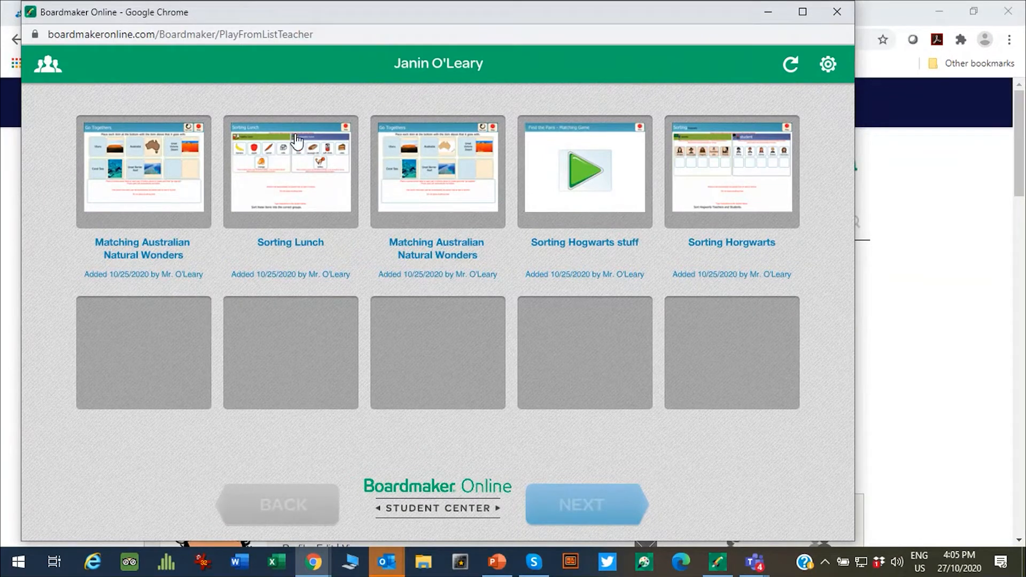
left_click(780, 73)
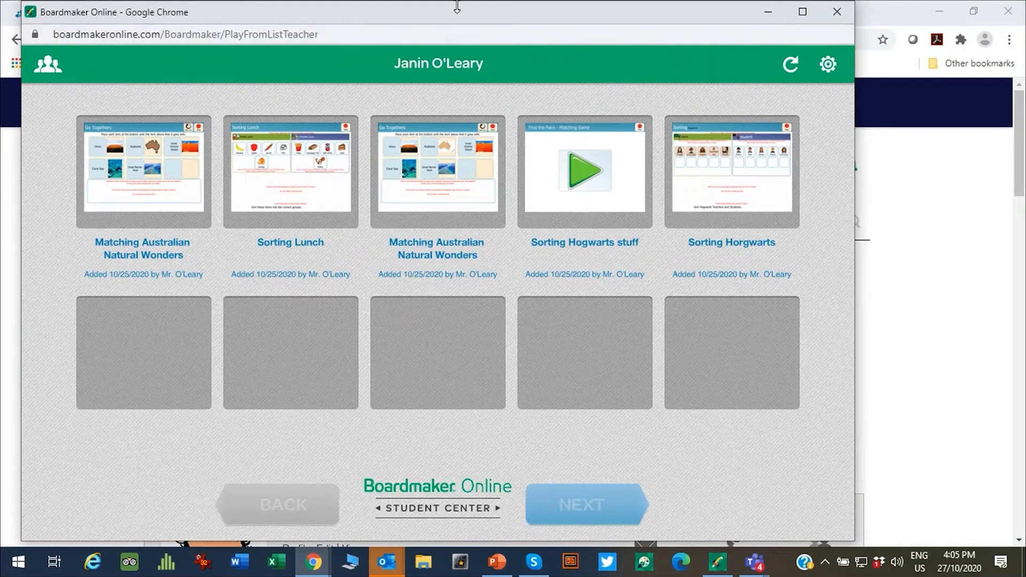
left_click(836, 12)
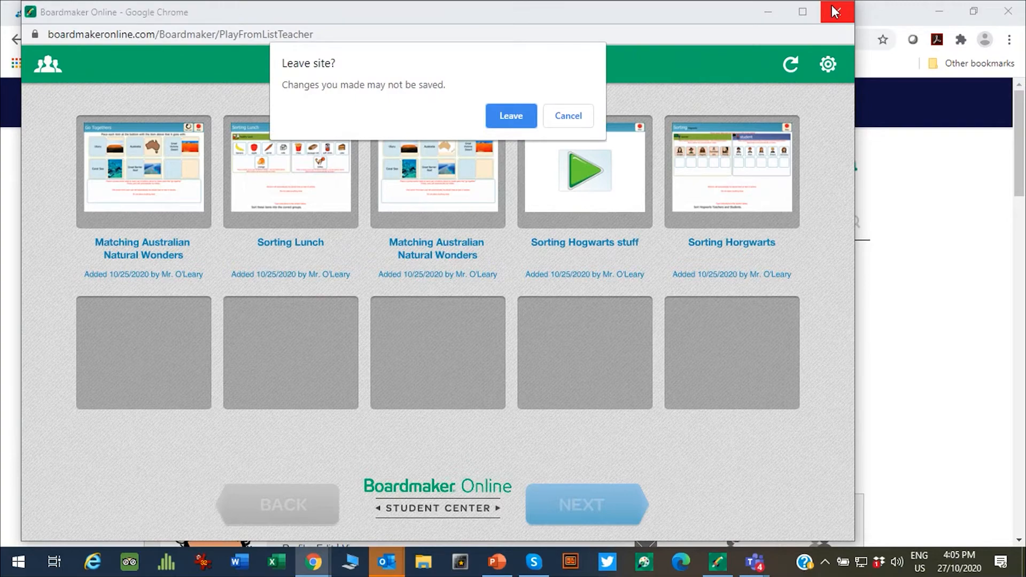
left_click(510, 115)
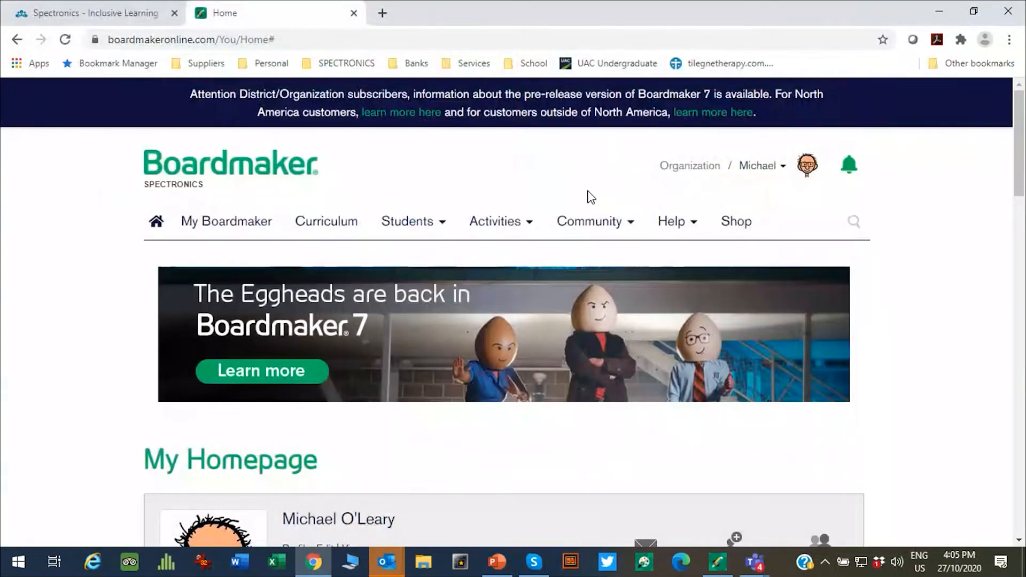
Step: Open My Account's Student Access tab and scroll down to Giving Students Access at Home
mouse_move(416, 229)
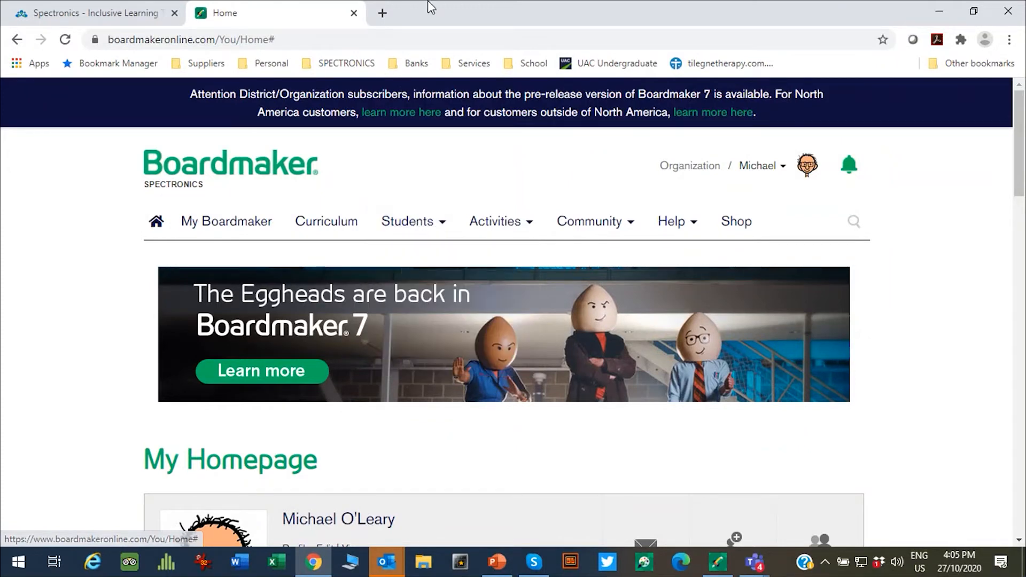
left_click(784, 168)
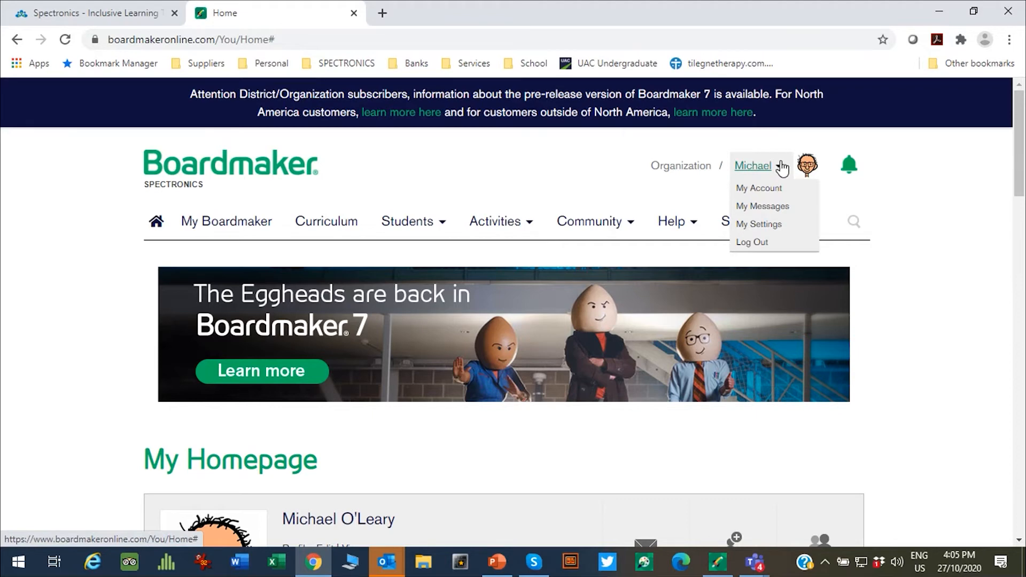
left_click(757, 192)
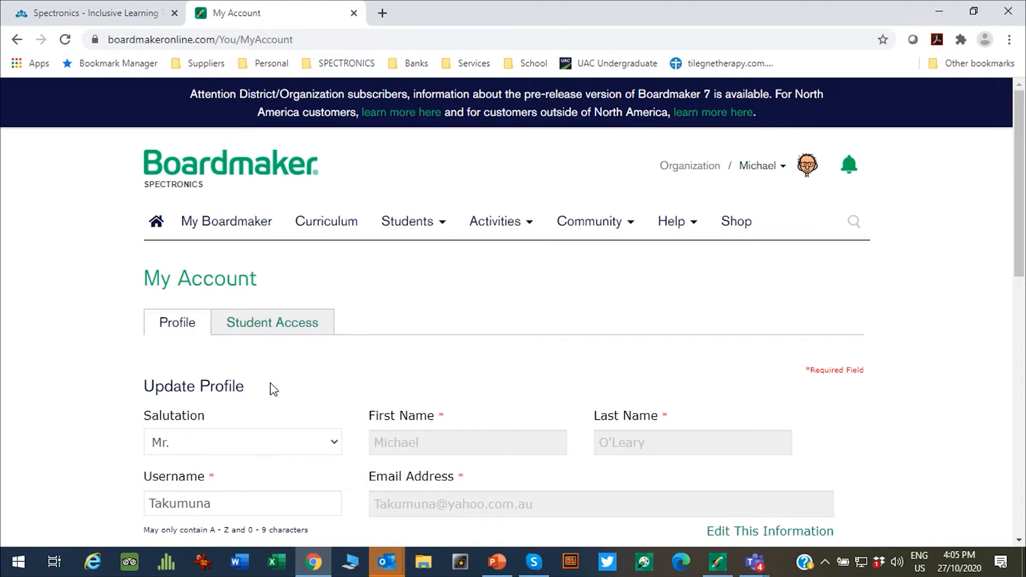
left_click(250, 325)
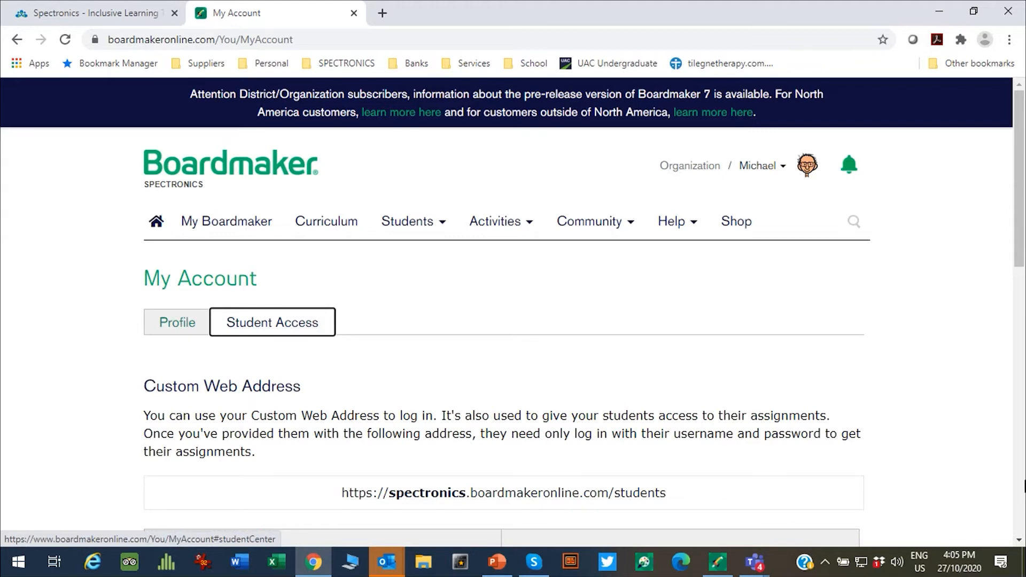
left_click_drag(1021, 233, 1007, 305)
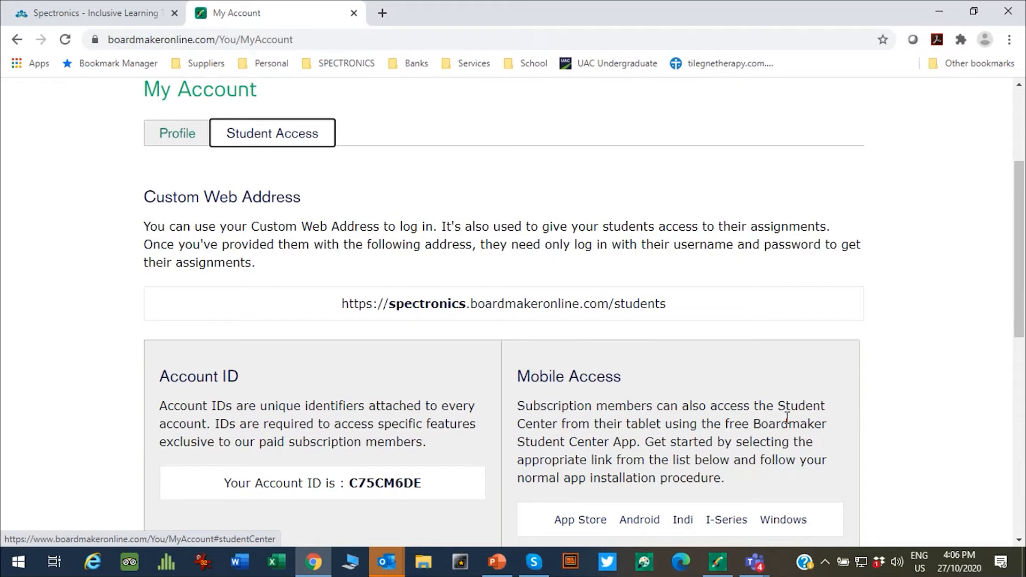
left_click_drag(1017, 270, 1010, 320)
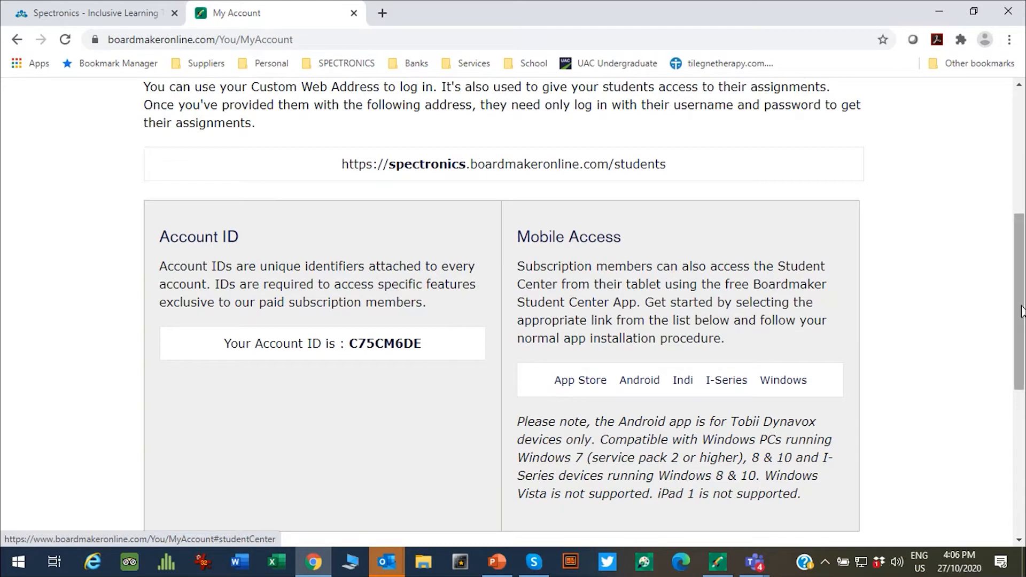
left_click_drag(1022, 276, 1019, 301)
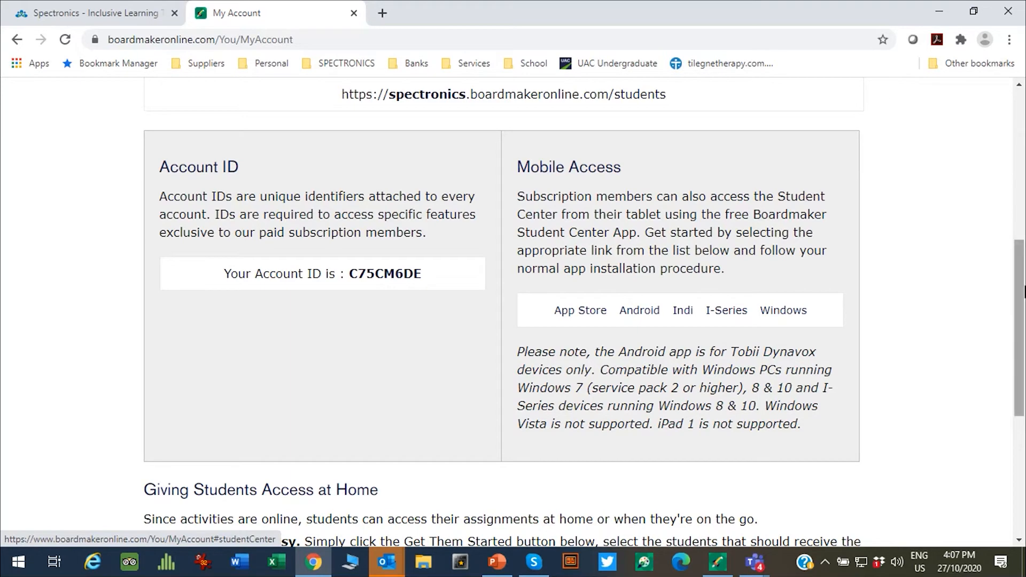
left_click_drag(1021, 292, 1024, 357)
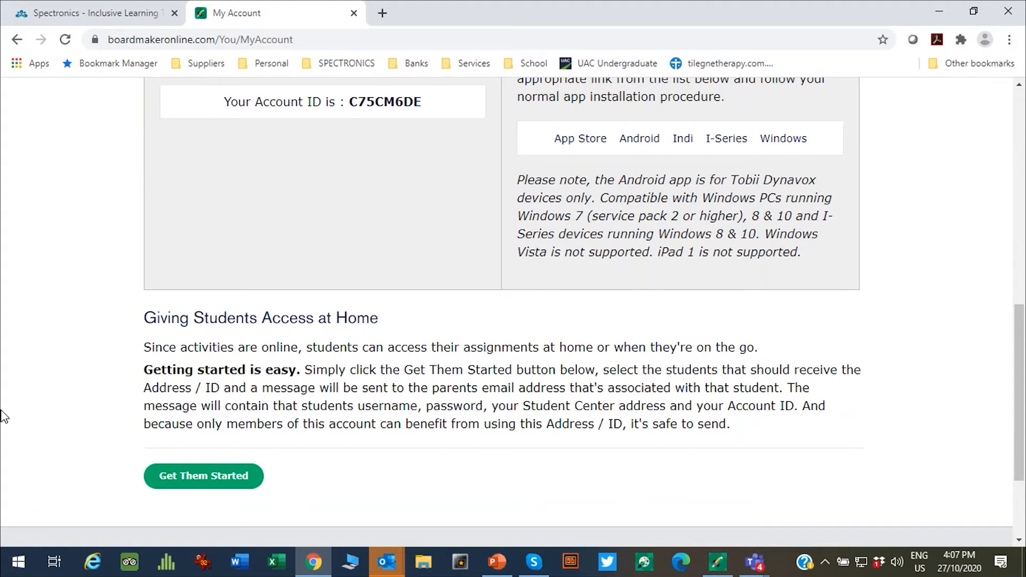
left_click(185, 478)
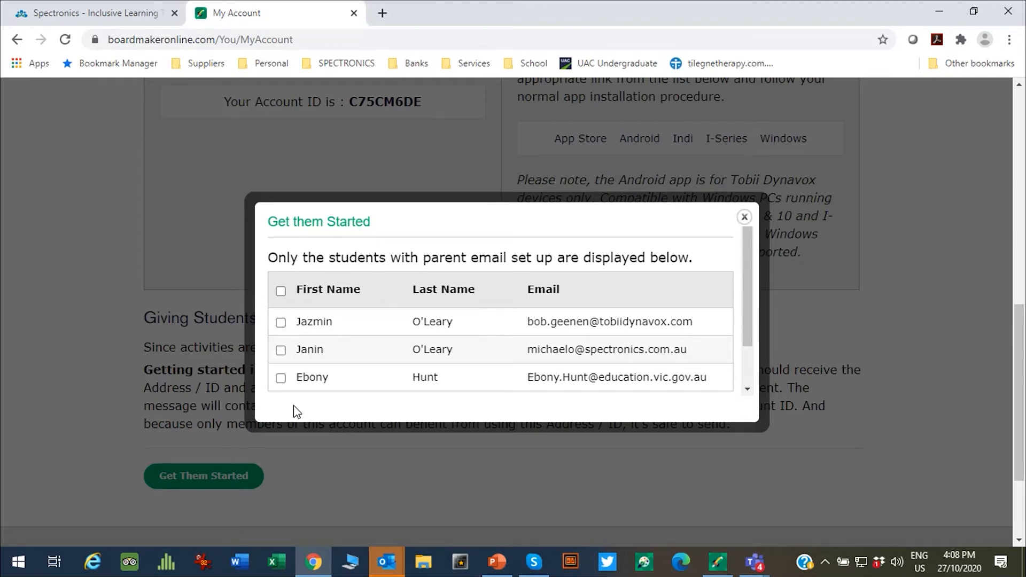
left_click(280, 350)
left_click(743, 219)
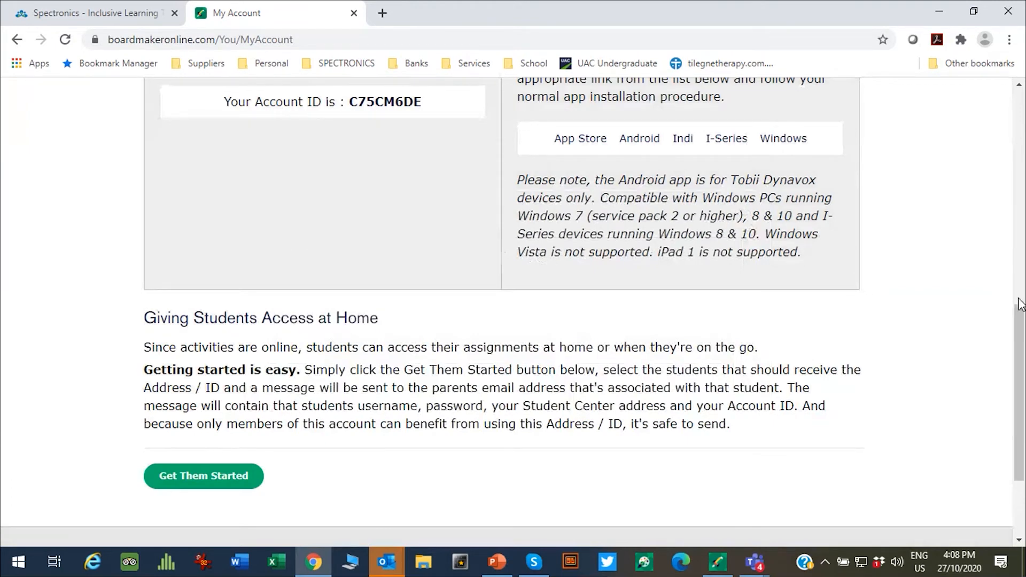
left_click_drag(1021, 334, 1006, 400)
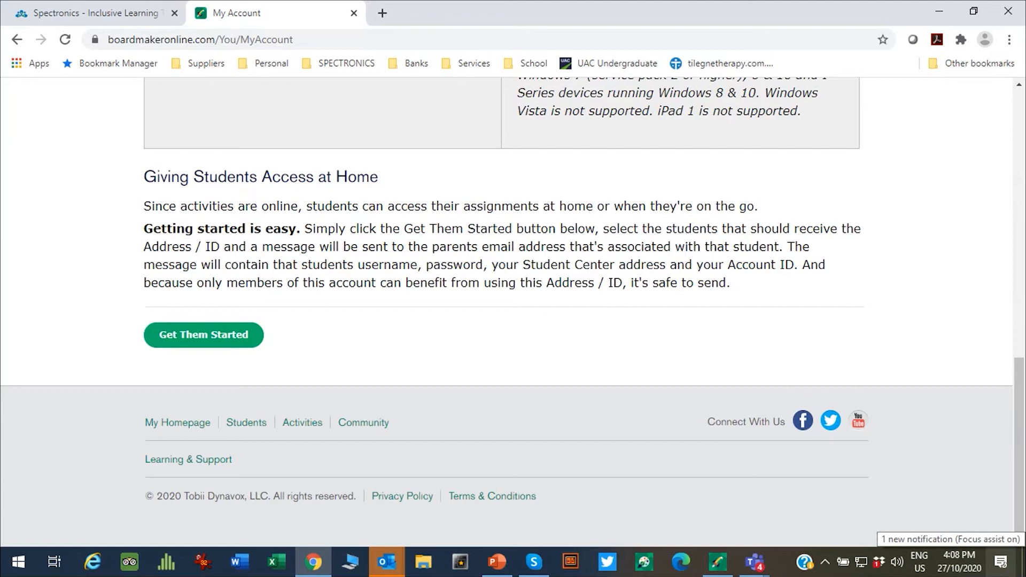
Step: Go to Students > Student Management and scroll down to the three-student roster table
left_click_drag(1019, 451, 1008, 120)
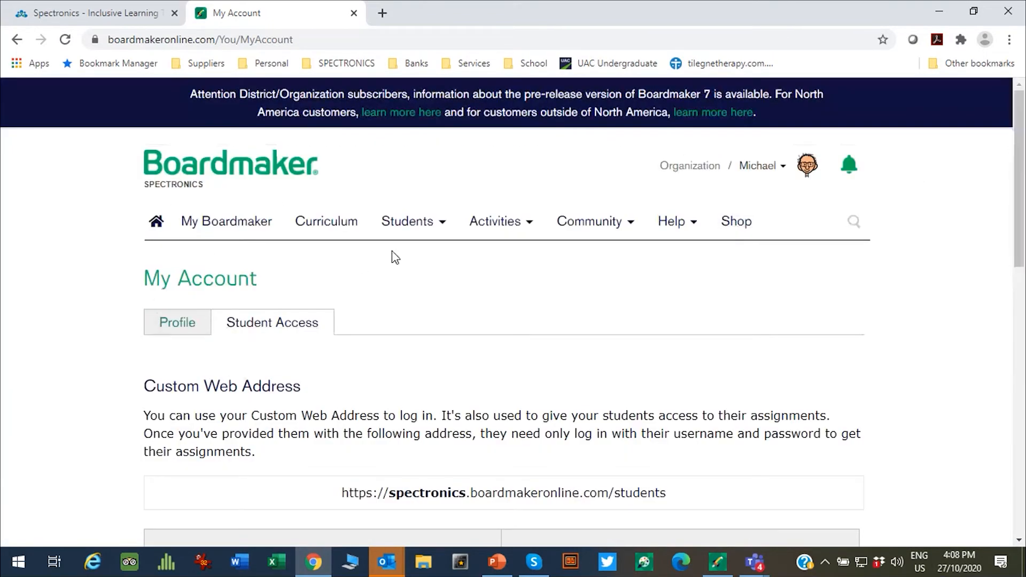
mouse_move(432, 229)
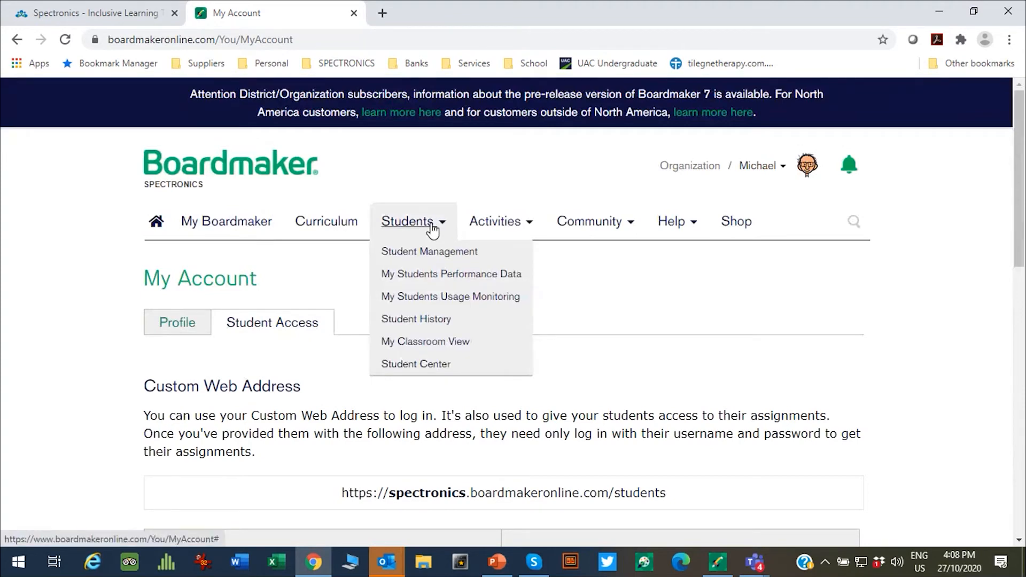
left_click(408, 251)
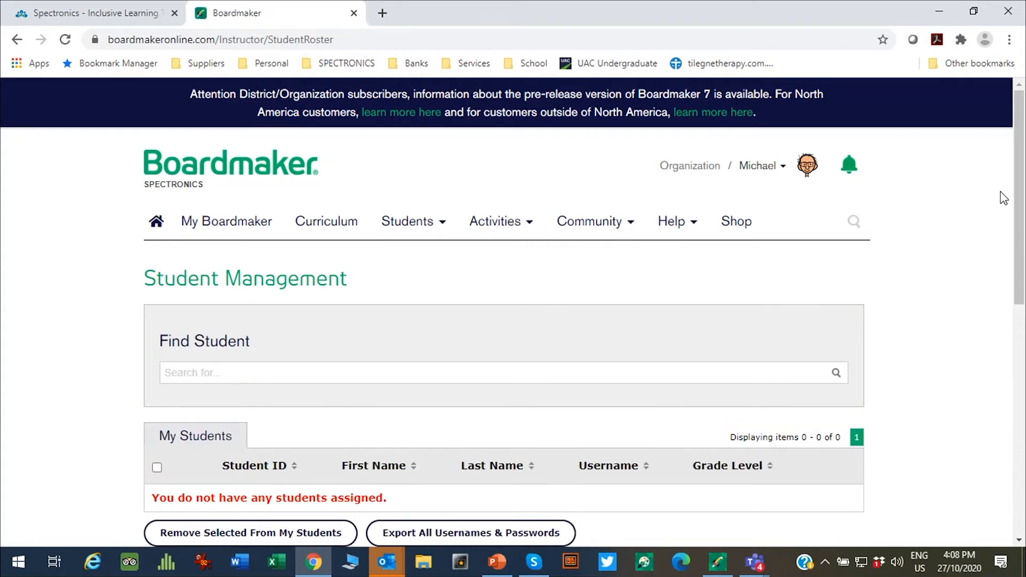
left_click_drag(1015, 210, 983, 362)
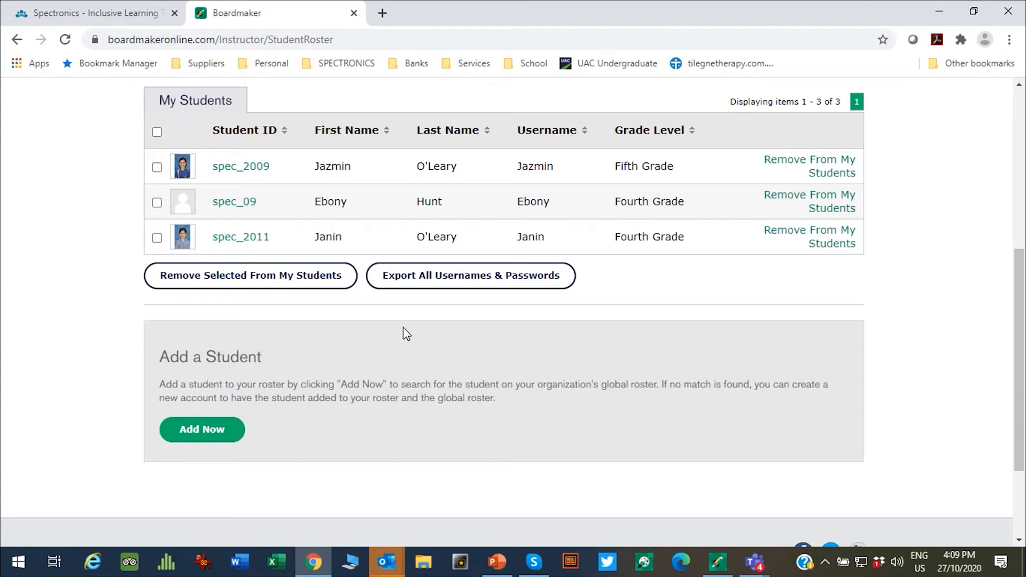
Step: Add a new student, entering the student ID, first name and last name
left_click(211, 433)
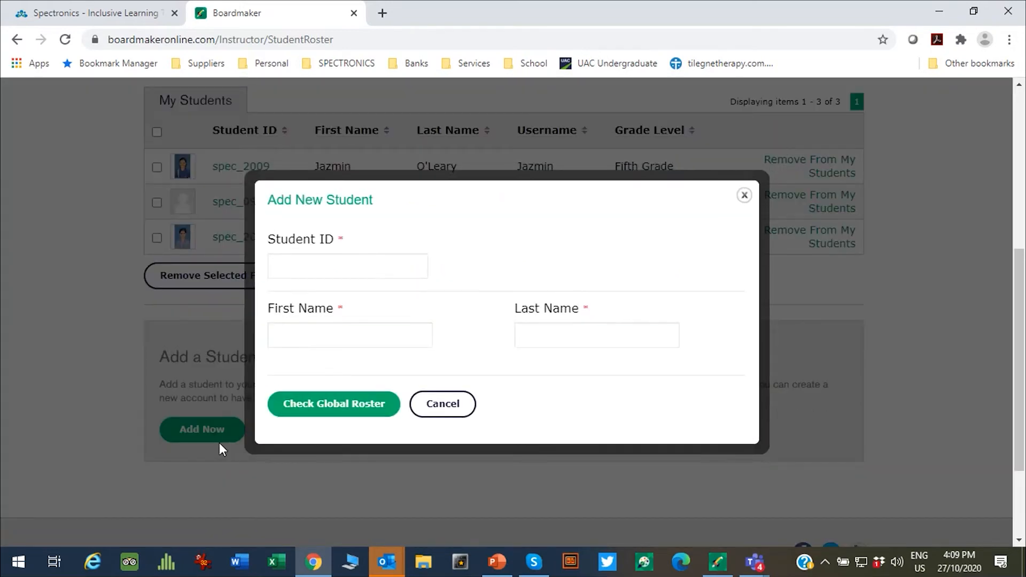
left_click(293, 262)
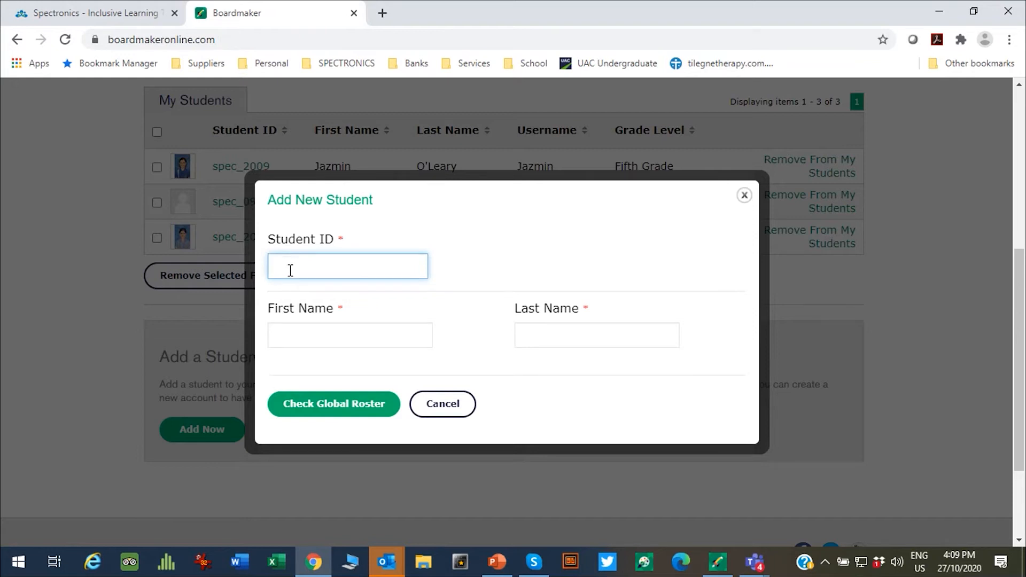
type("Tuesday")
left_click(307, 342)
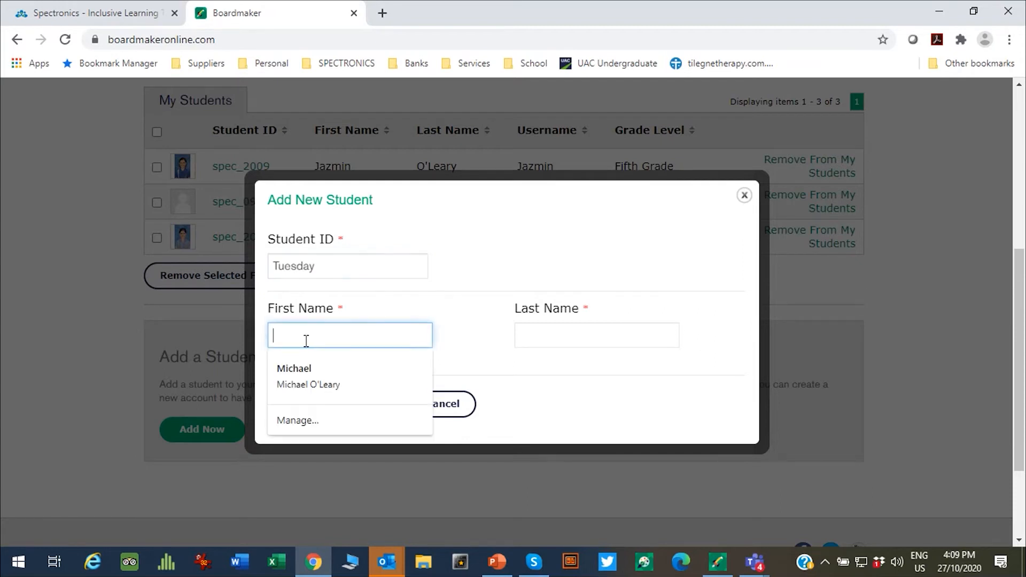
type("Tuesa")
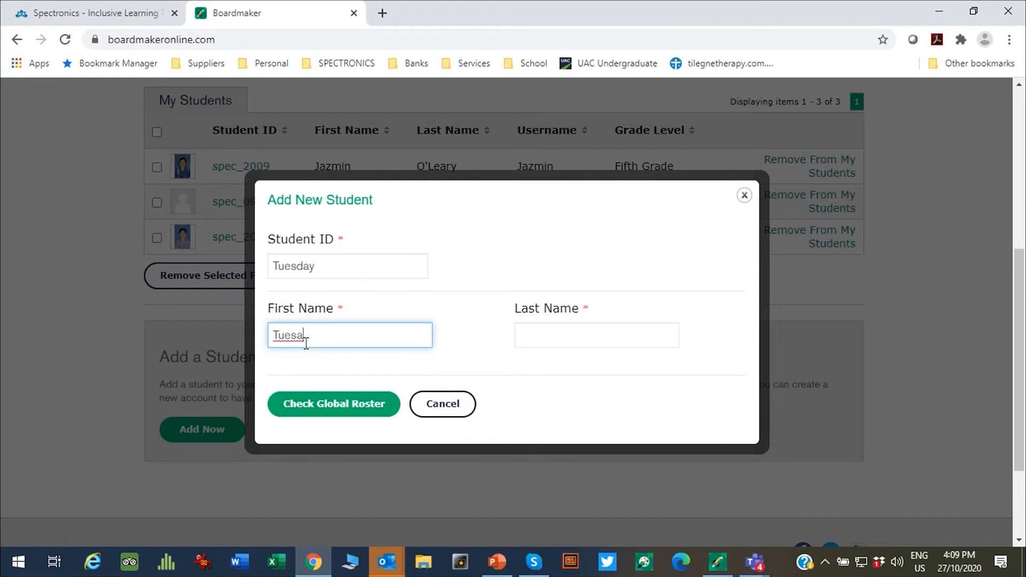
key("BackSpace")
type("day")
left_click(538, 336)
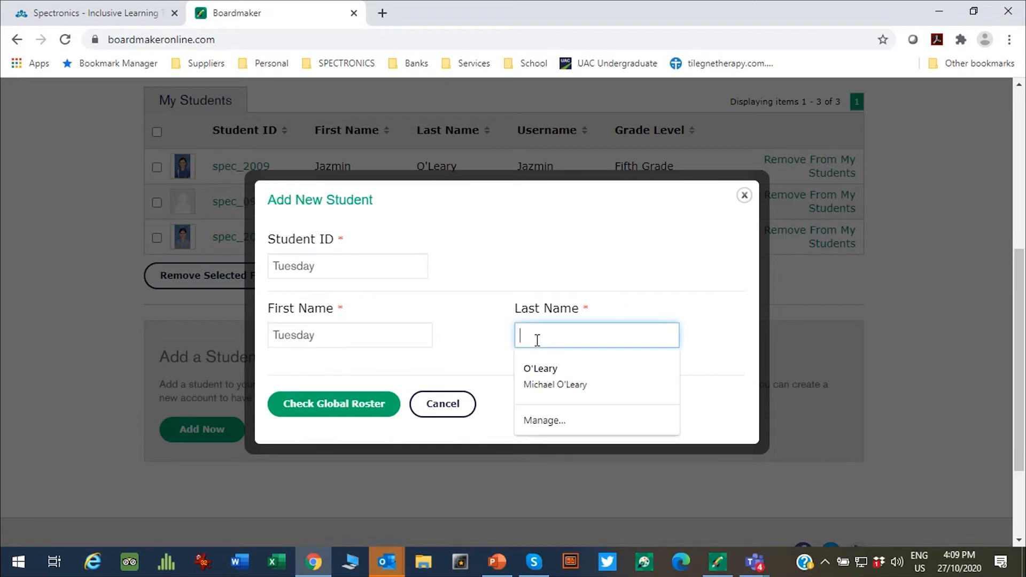
type("Smith")
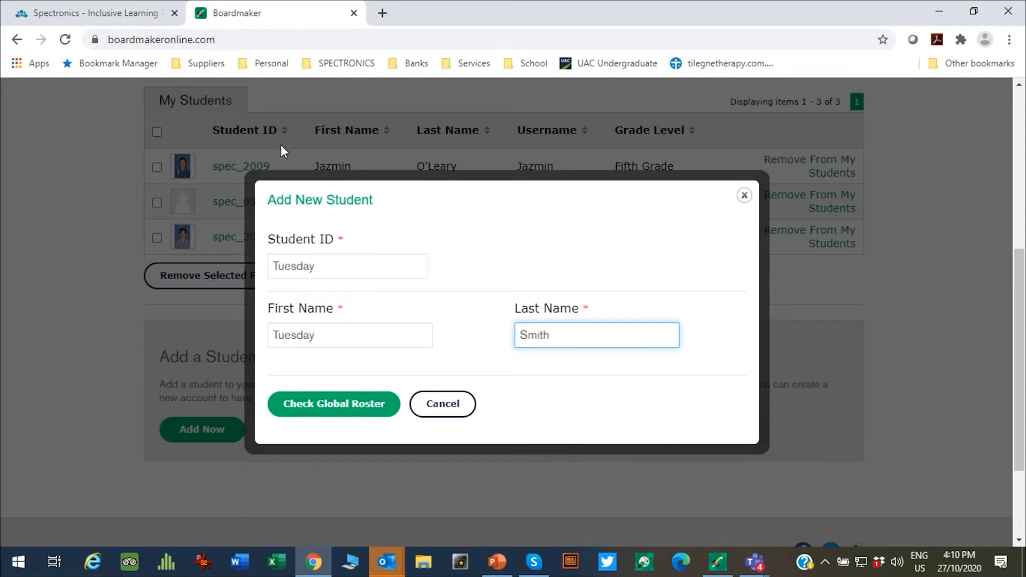
Step: Check the global roster, then enter the new student's username and a password
left_click(339, 407)
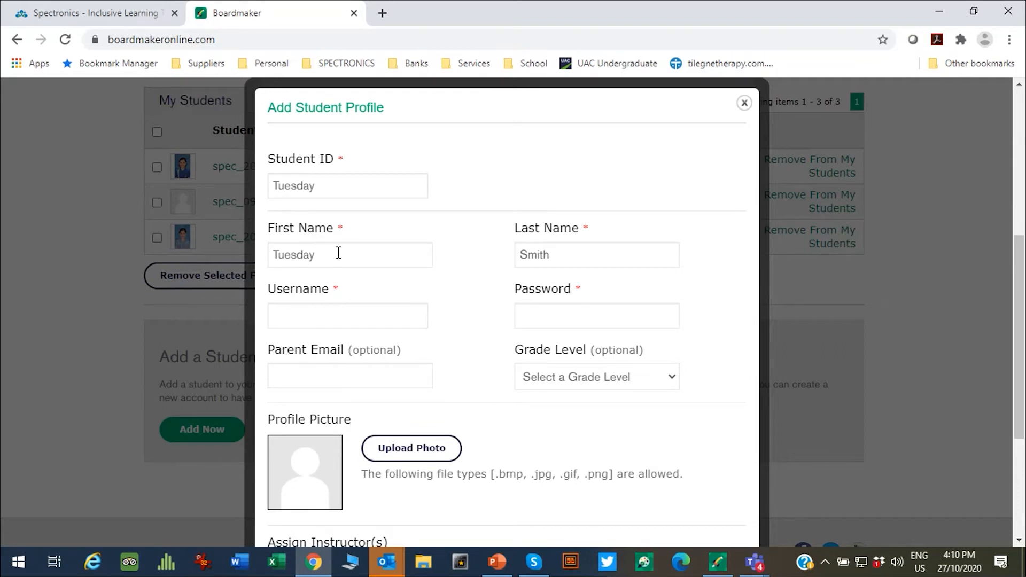
left_click(308, 319)
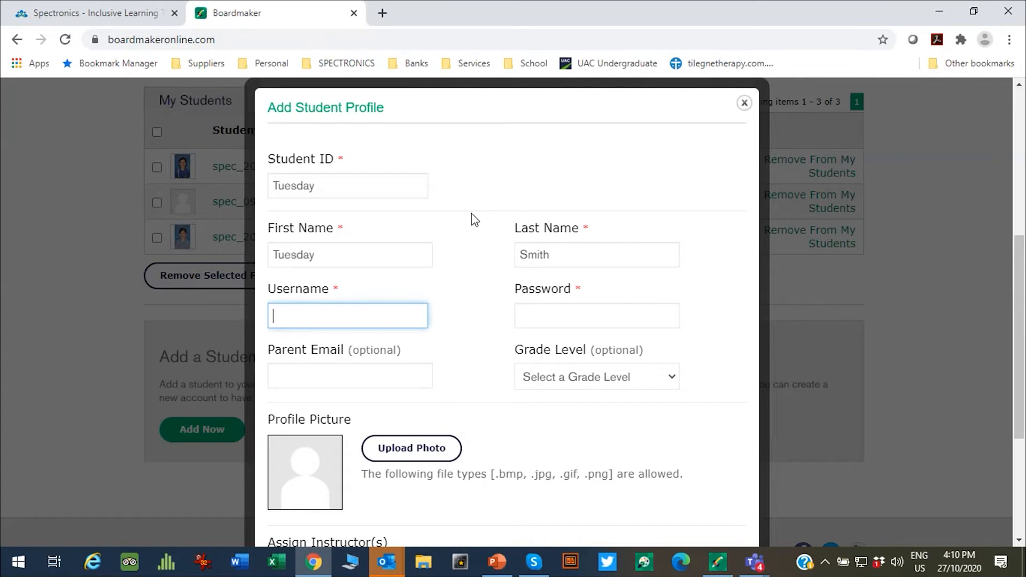
left_click(528, 317)
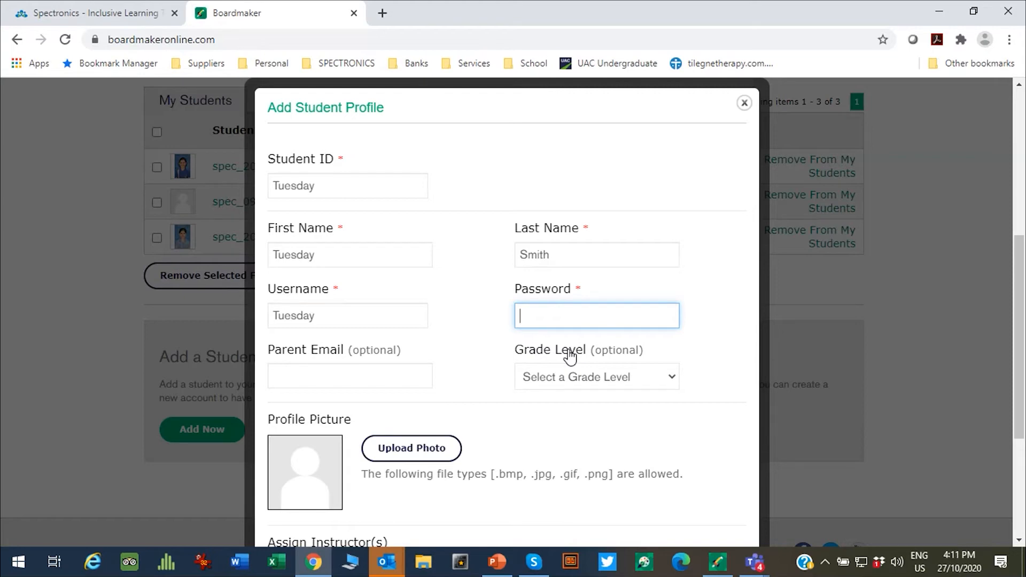
Step: Leave the instructor unassigned and save the new student profile with Save & Close
left_click_drag(1021, 308, 1020, 374)
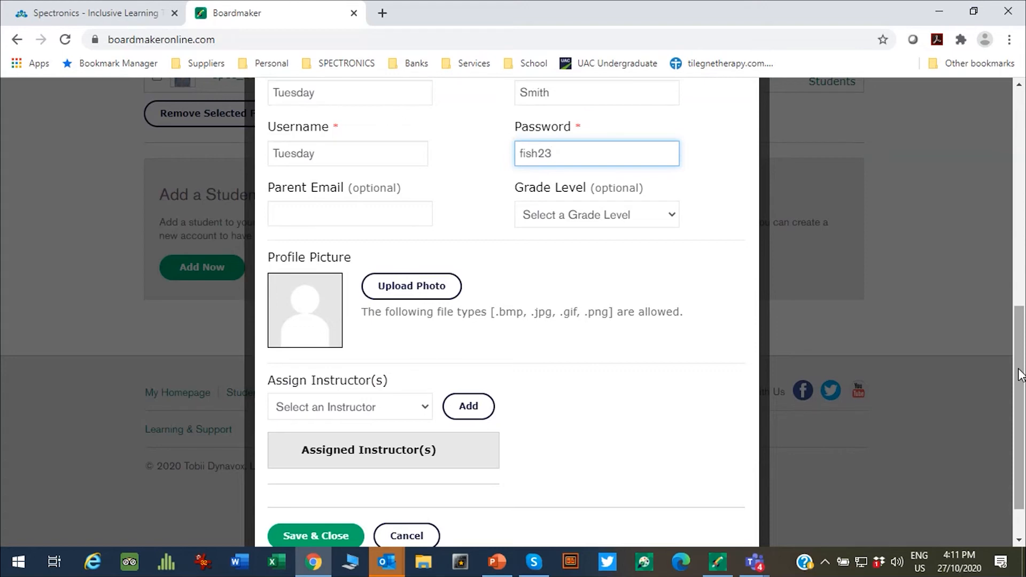
left_click_drag(1020, 369, 1024, 382)
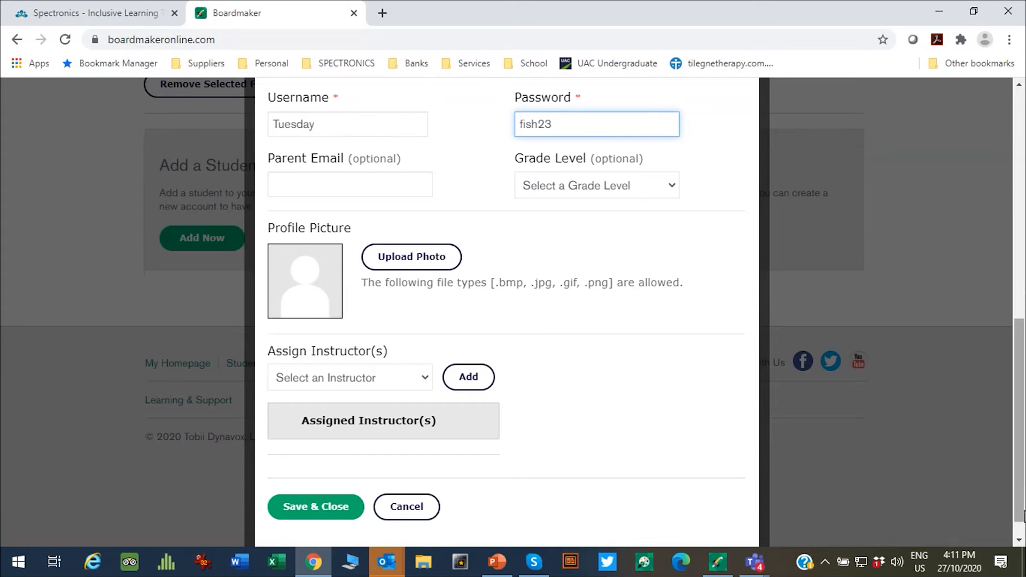
scroll(1021, 480, "down", 1)
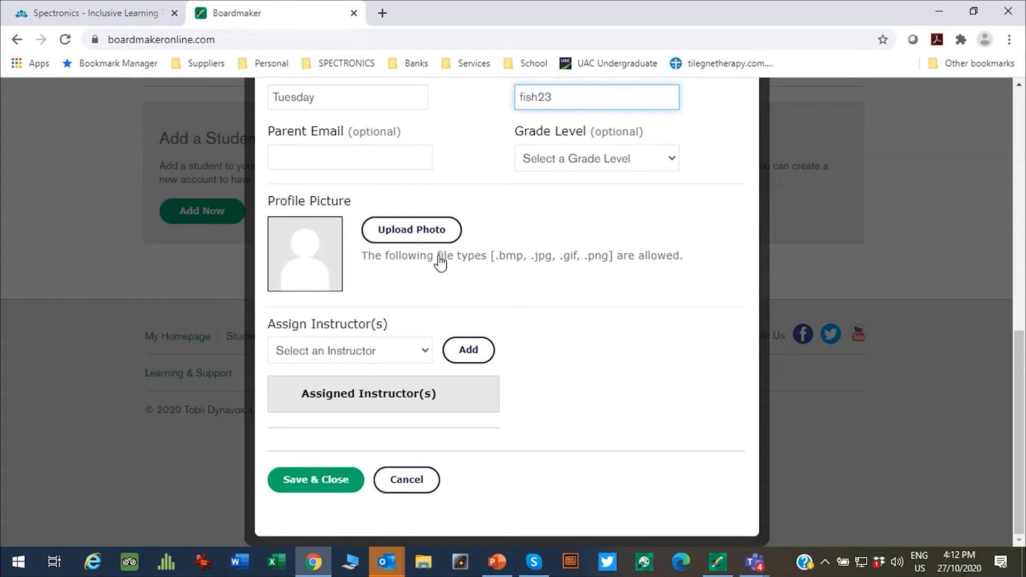
left_click(430, 357)
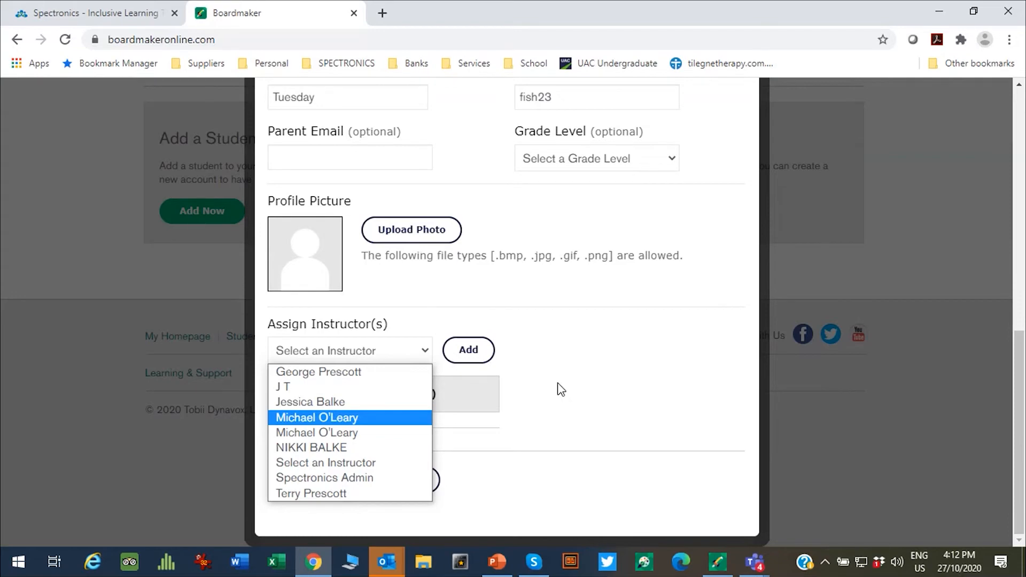
left_click(523, 416)
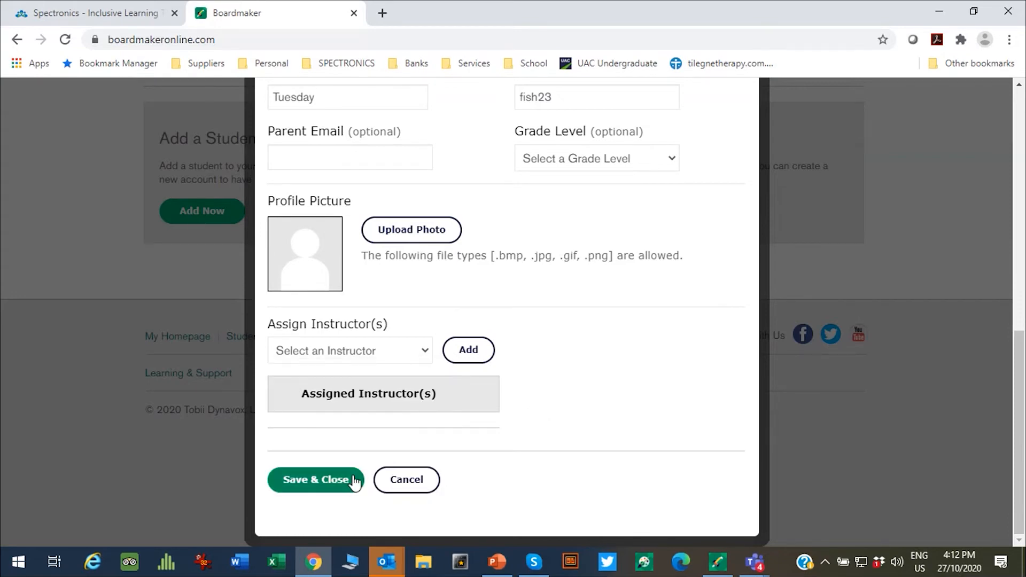
left_click(320, 481)
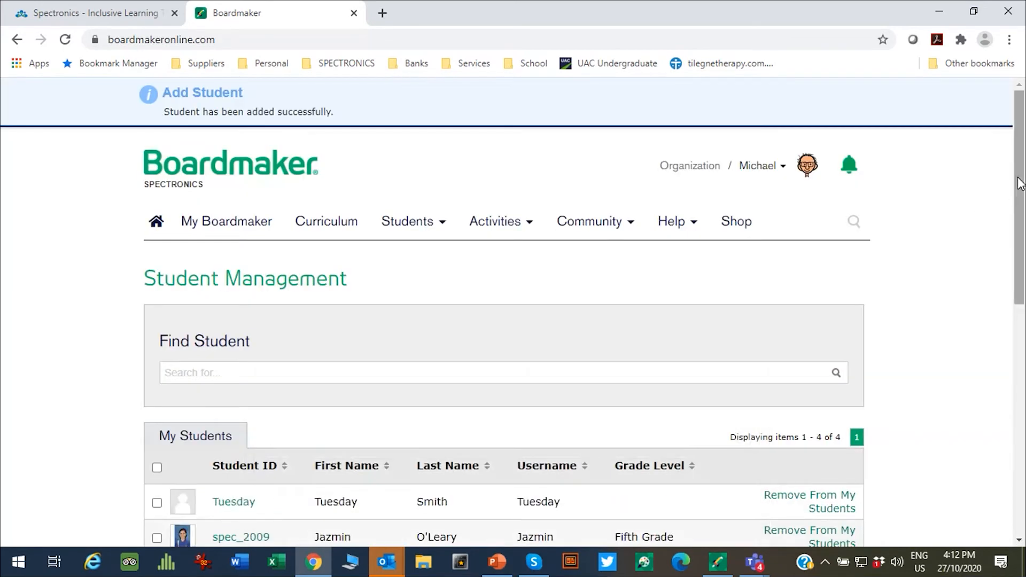
Step: Scroll the My Students table to confirm four students are listed, then return to the top
left_click_drag(1020, 183, 994, 275)
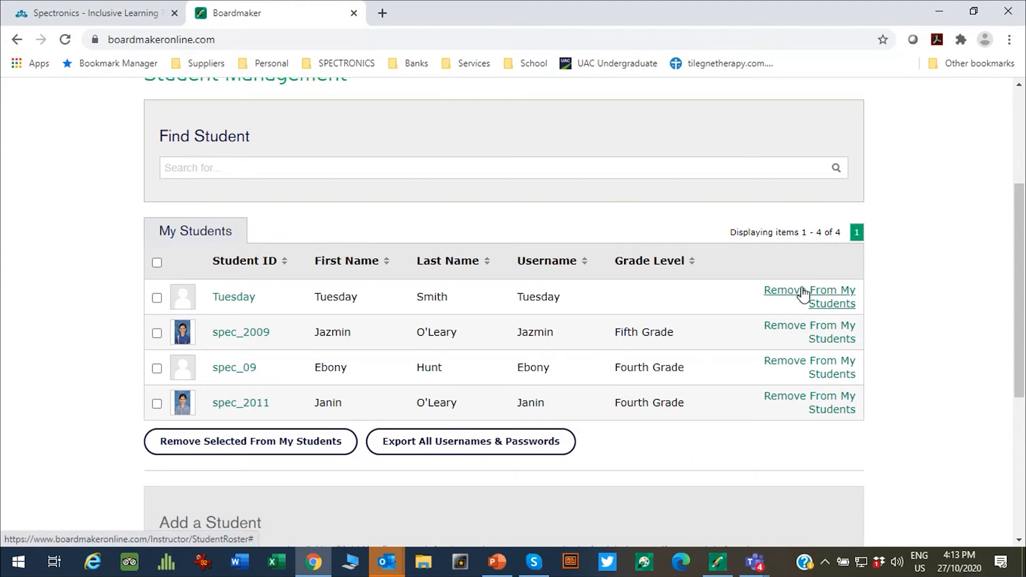
scroll(992, 309, "down", 3)
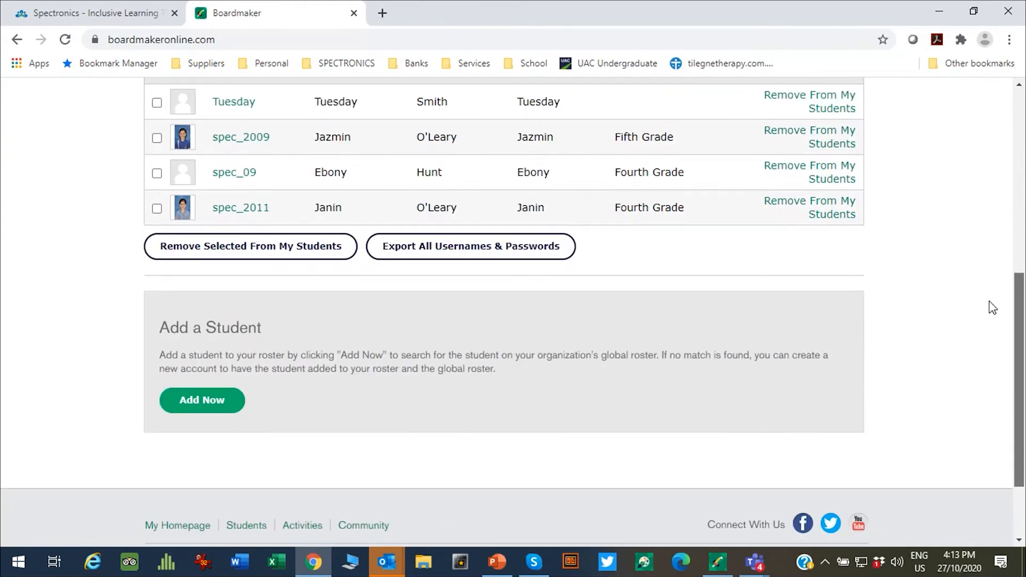
scroll(994, 299, "up", 2)
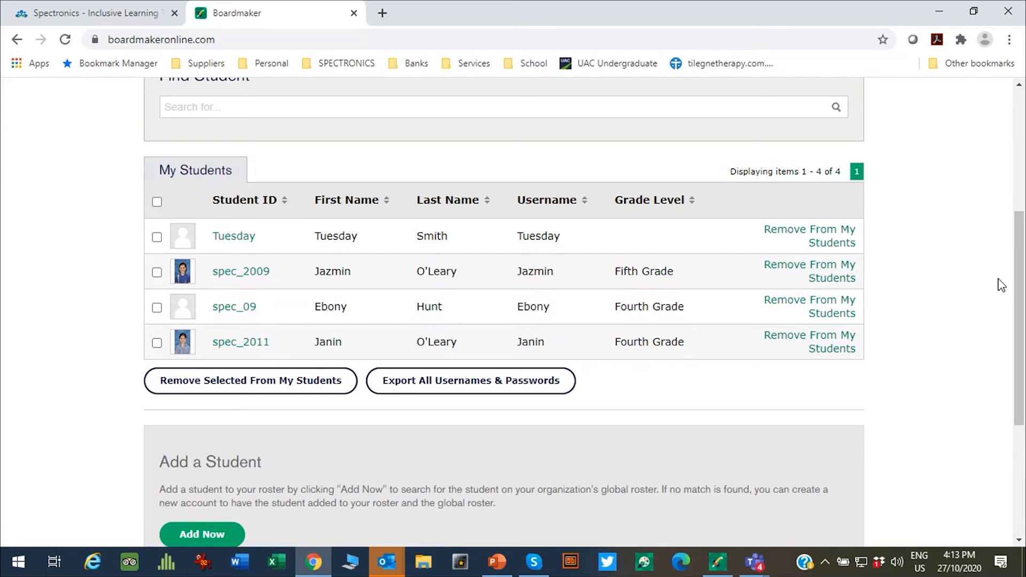
left_click_drag(1020, 273, 1020, 86)
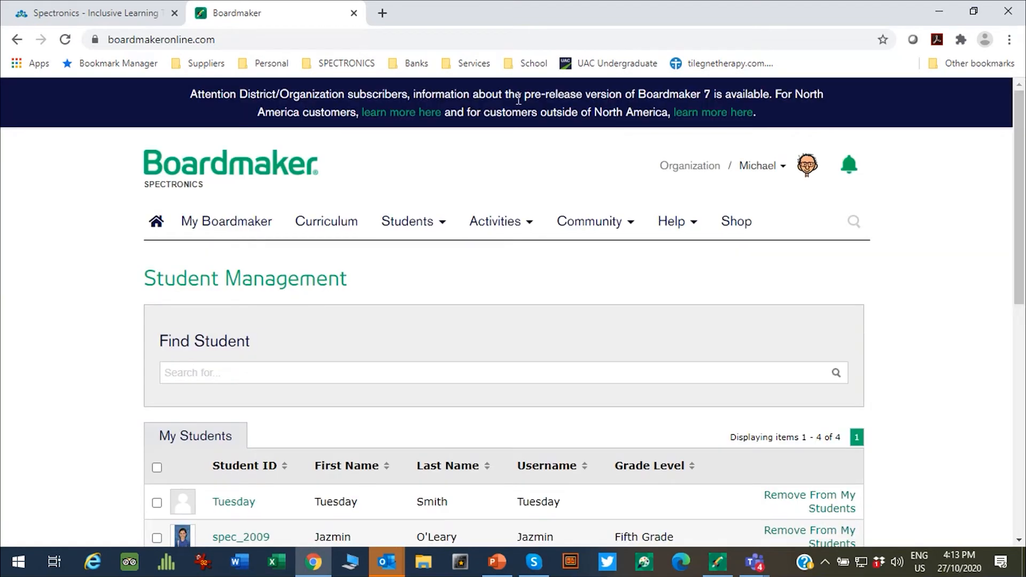
Step: Go to My Boardmaker and scroll to the My Activities list of 33 activities, newest first
left_click(209, 230)
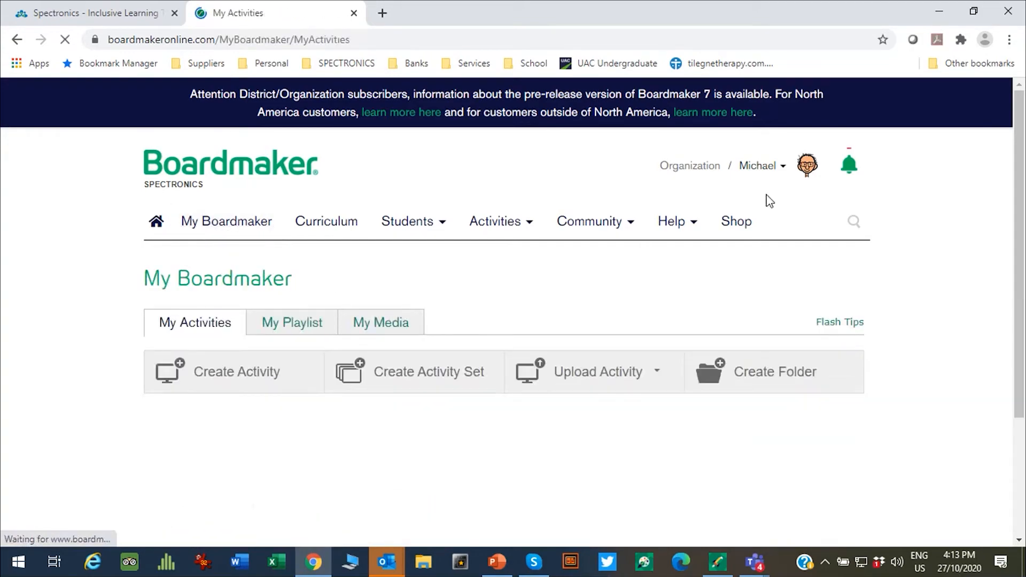
left_click_drag(1019, 134, 1020, 202)
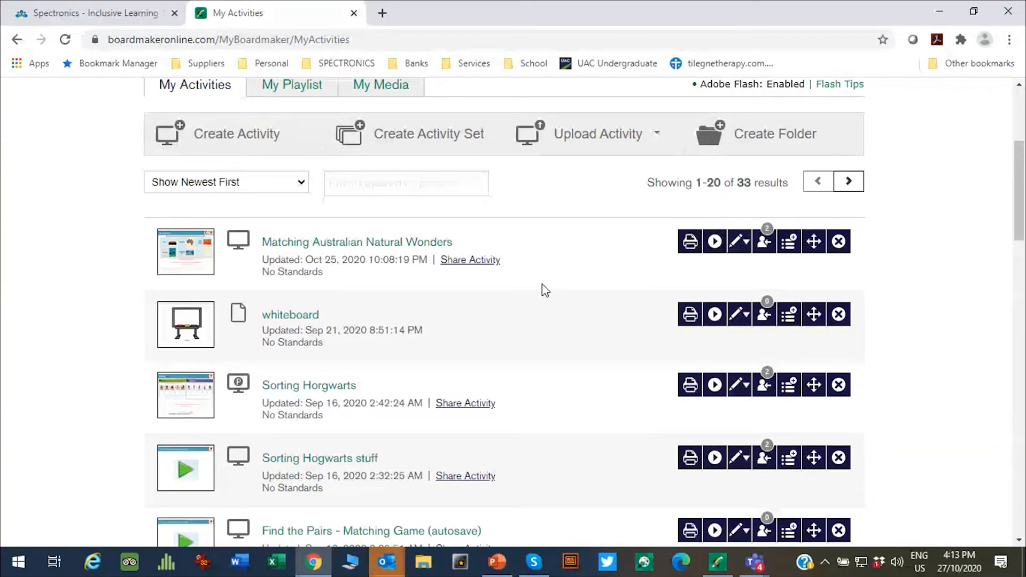
Step: Assign Matching Australian Natural Wonders to the new student
left_click(759, 243)
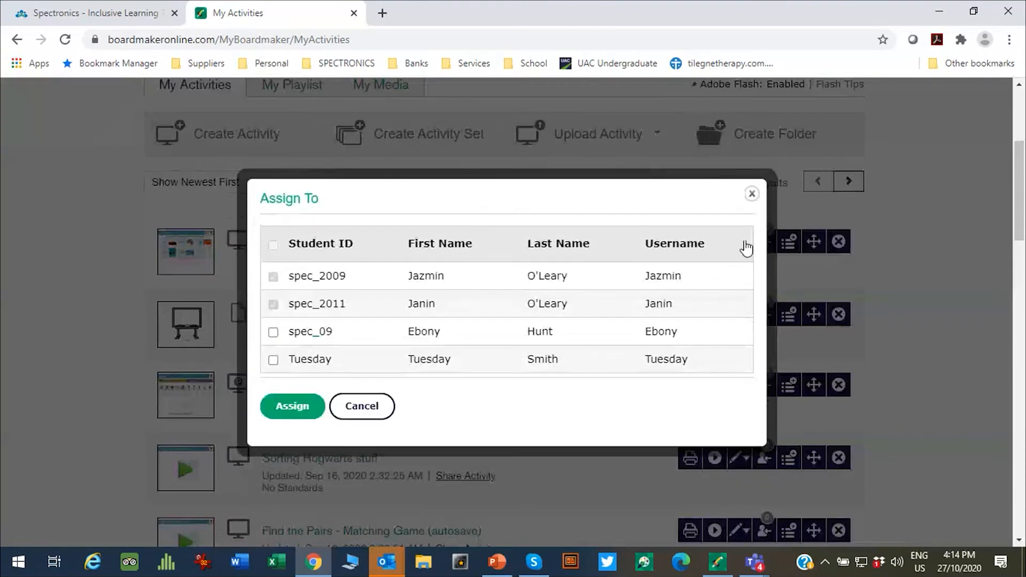
left_click(274, 360)
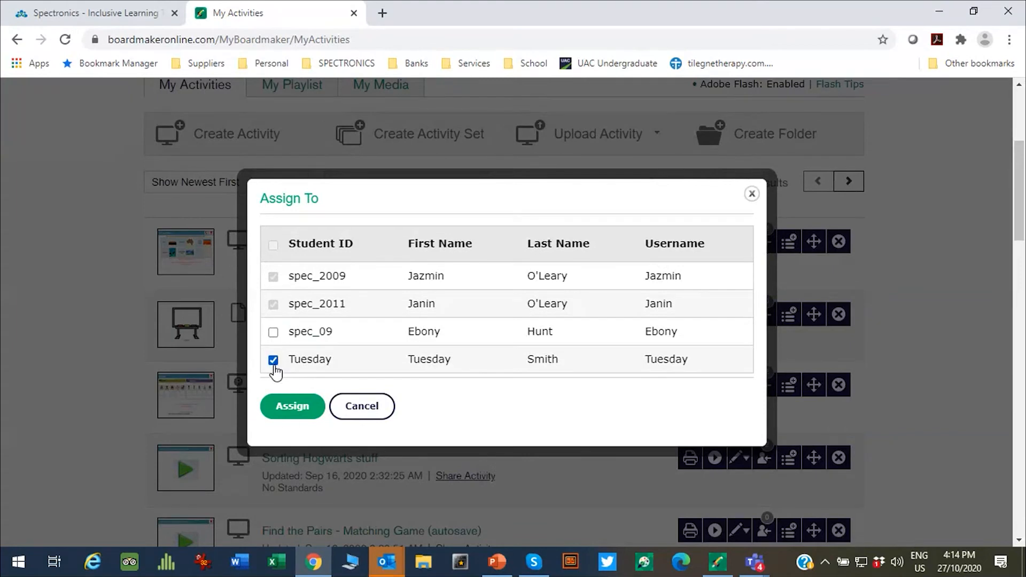
left_click(285, 408)
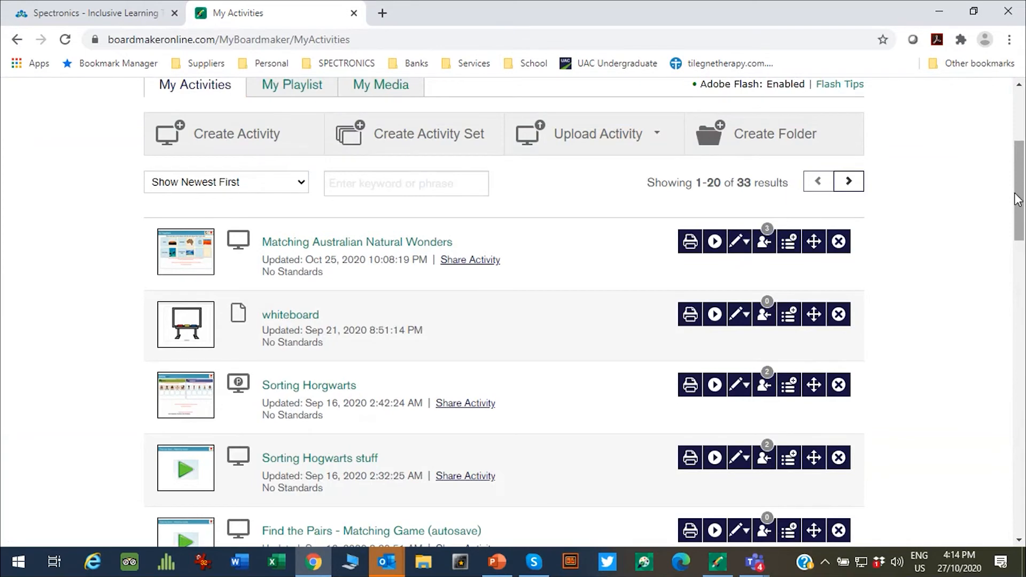
Step: Assign Sorting Horgwarts to the new student as well
left_click_drag(1021, 198, 1017, 241)
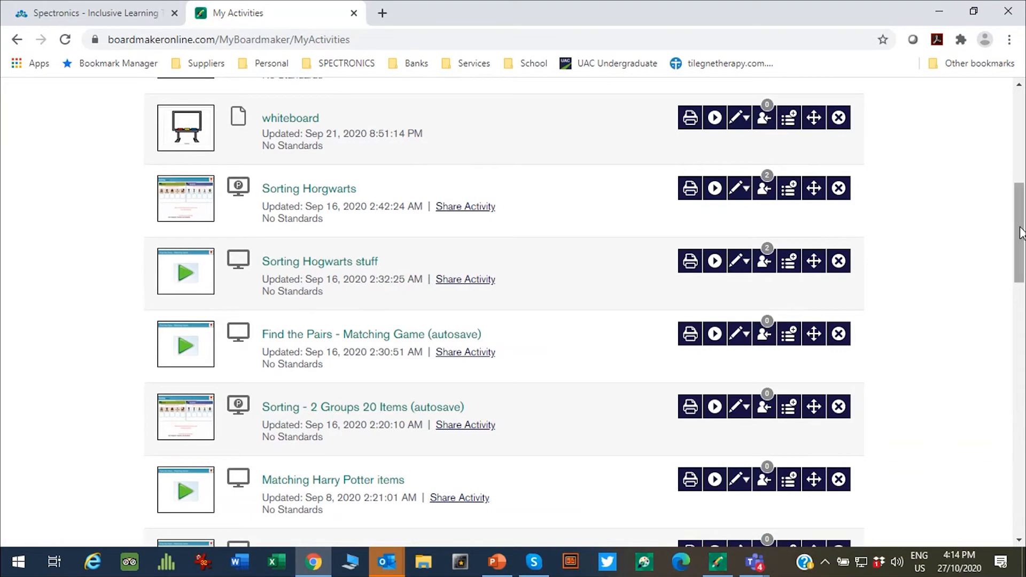
left_click_drag(1016, 234, 1015, 214)
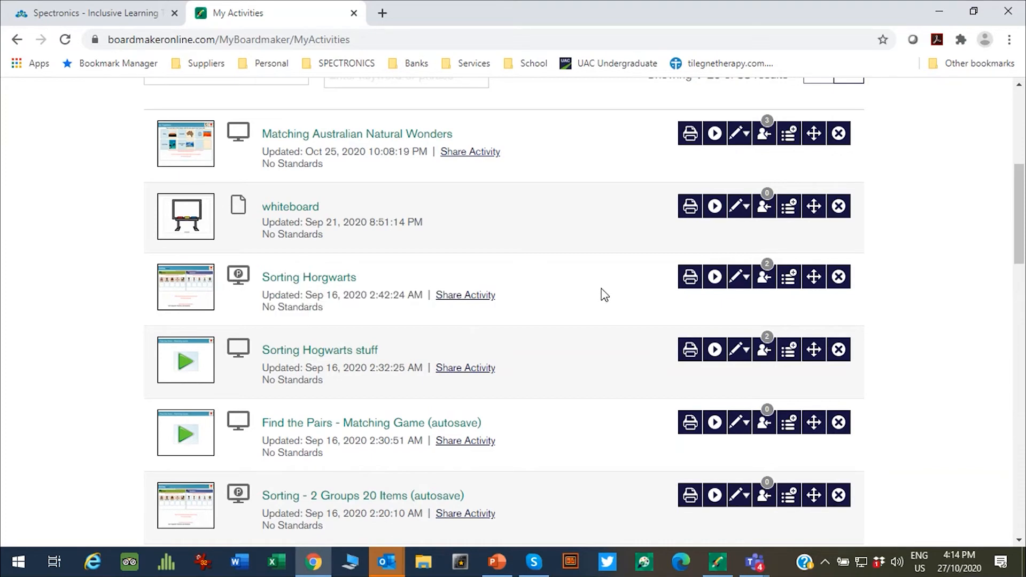
left_click(764, 277)
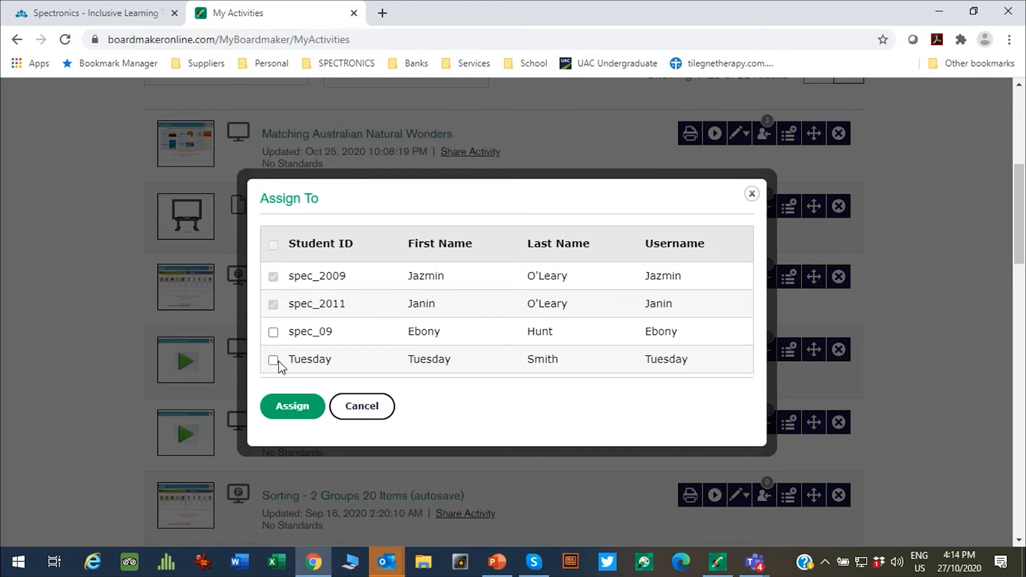
left_click(274, 360)
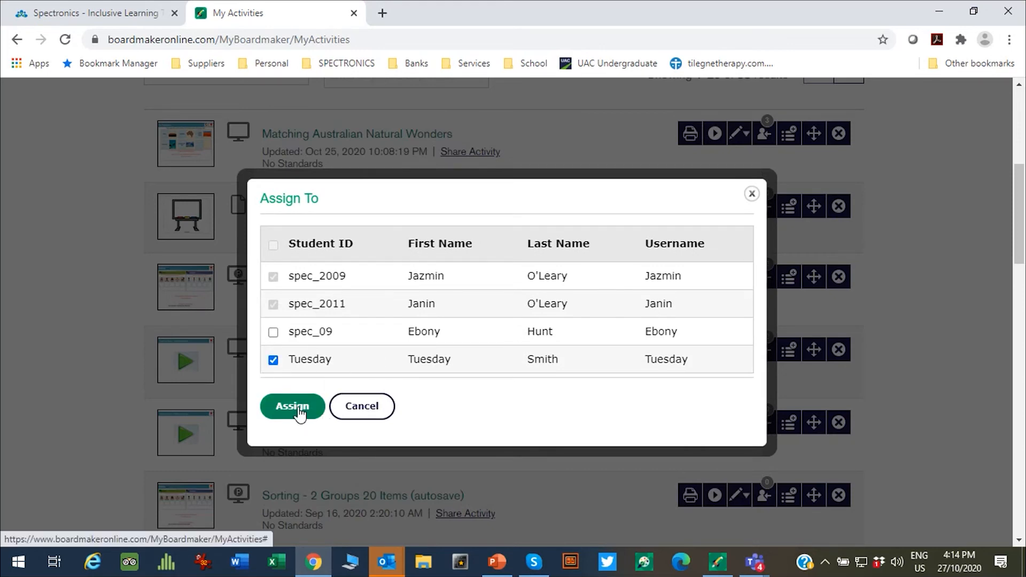
left_click(300, 412)
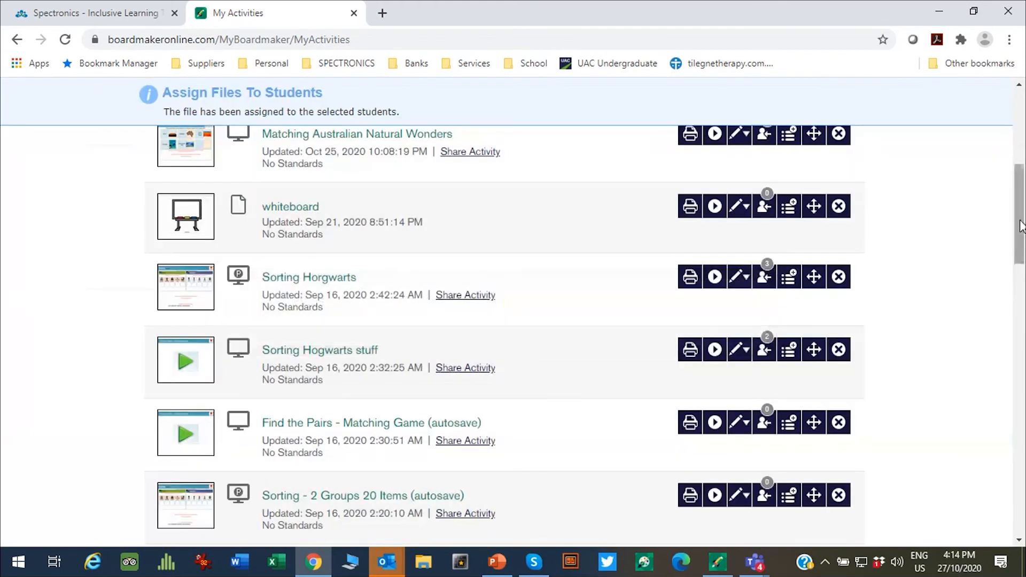
Step: Assign Sorting Lunch to the new student too
left_click_drag(1020, 225, 1007, 381)
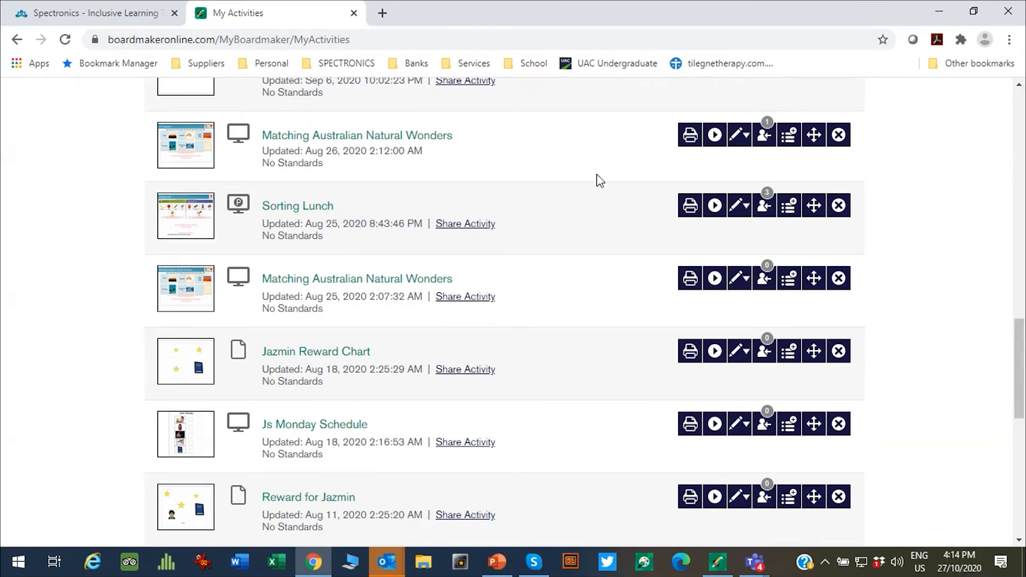
left_click(766, 207)
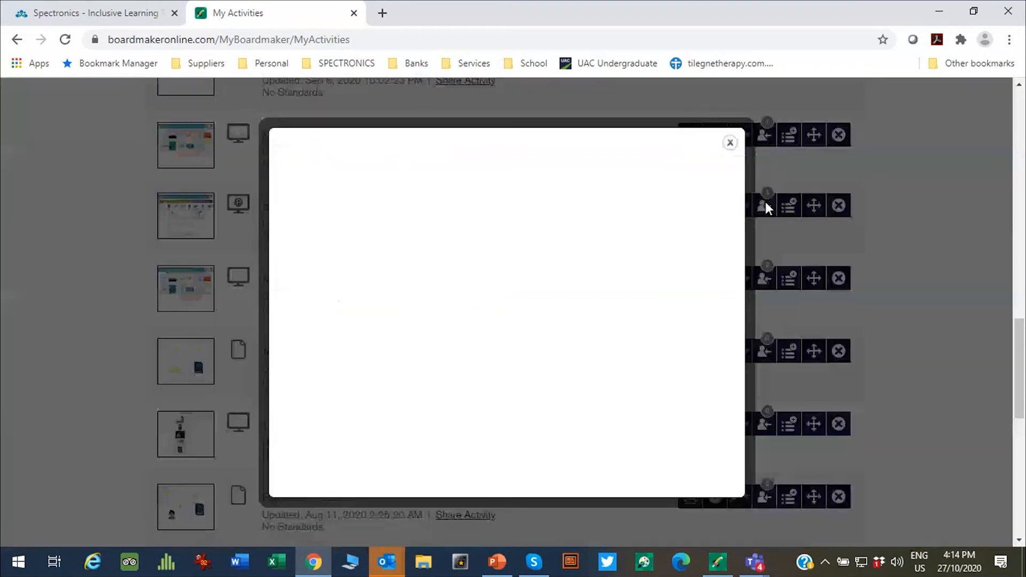
left_click(273, 359)
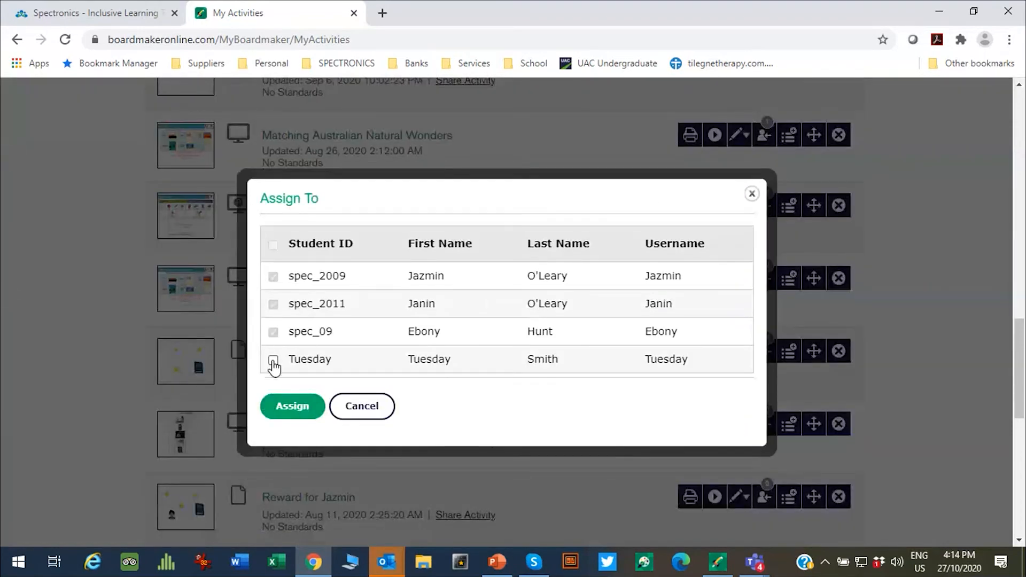
left_click(293, 409)
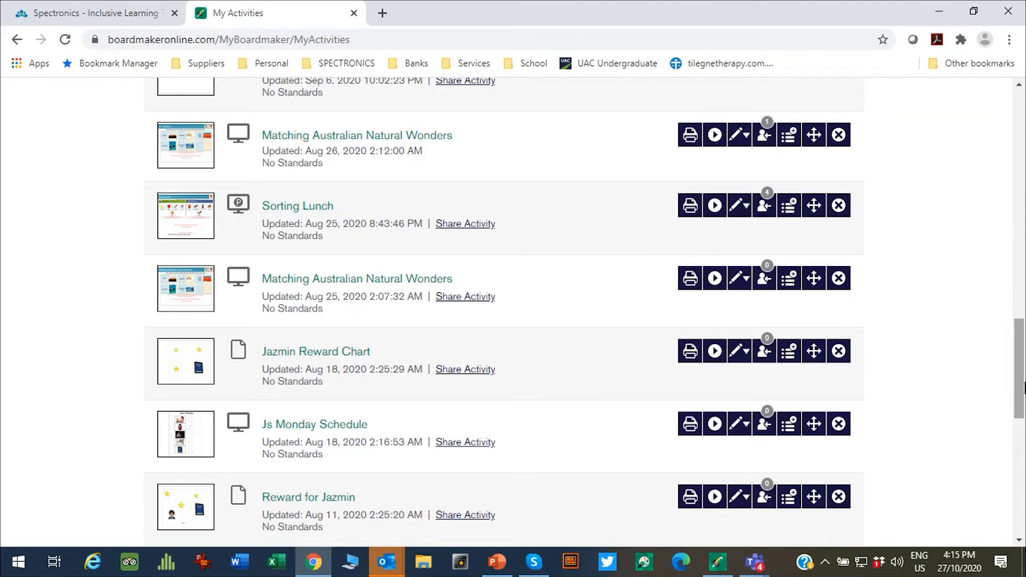
left_click_drag(1023, 390, 1006, 150)
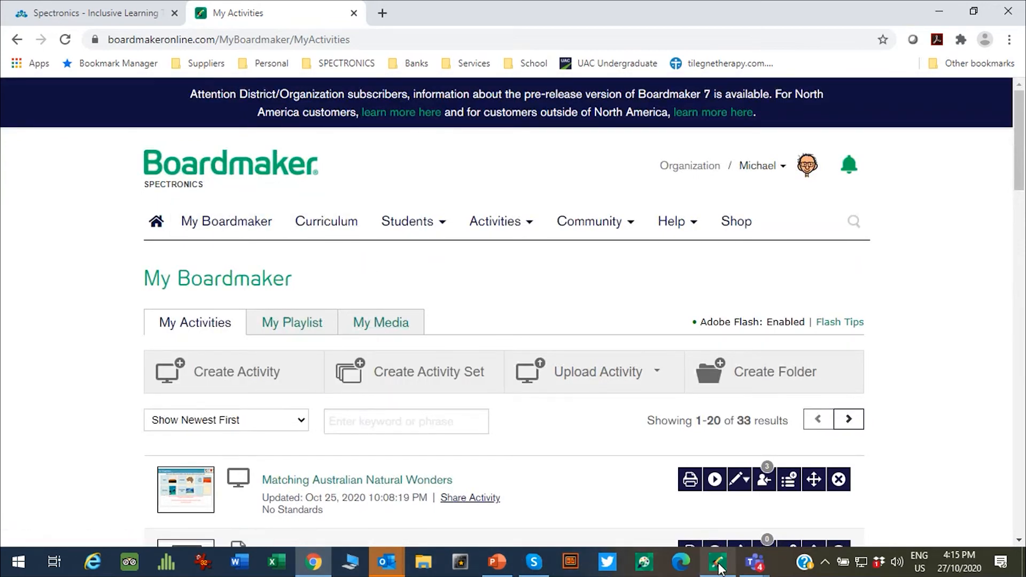
Step: Bring Student Center forward, review the student's synced Assignments grid, then return to Select your Content
mouse_move(718, 567)
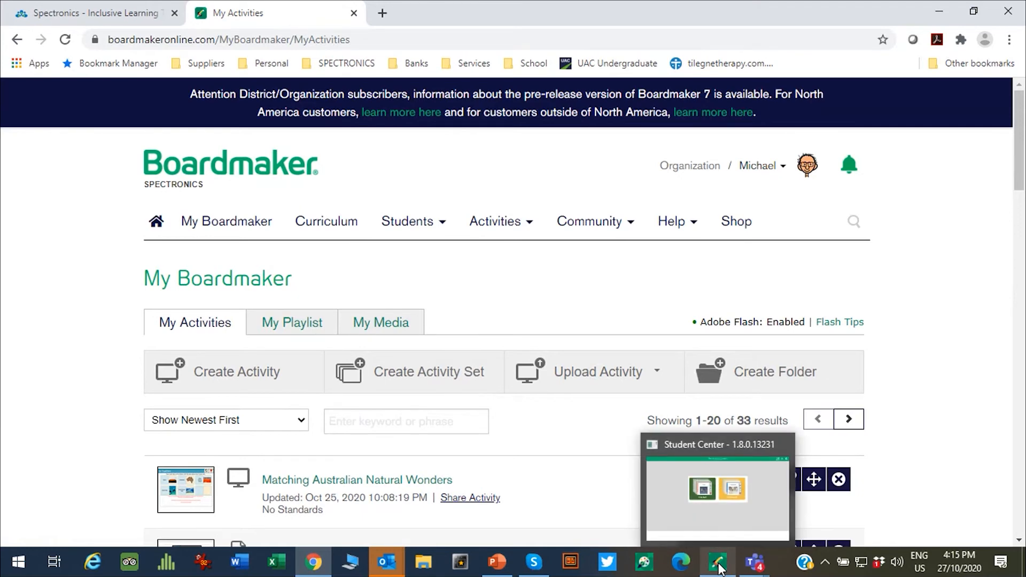
left_click(719, 568)
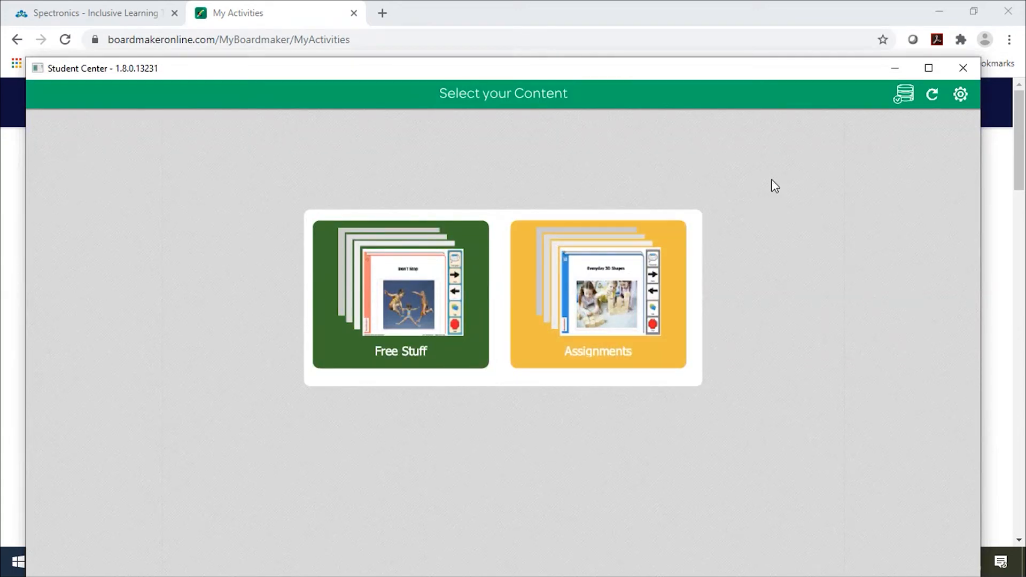
left_click(962, 94)
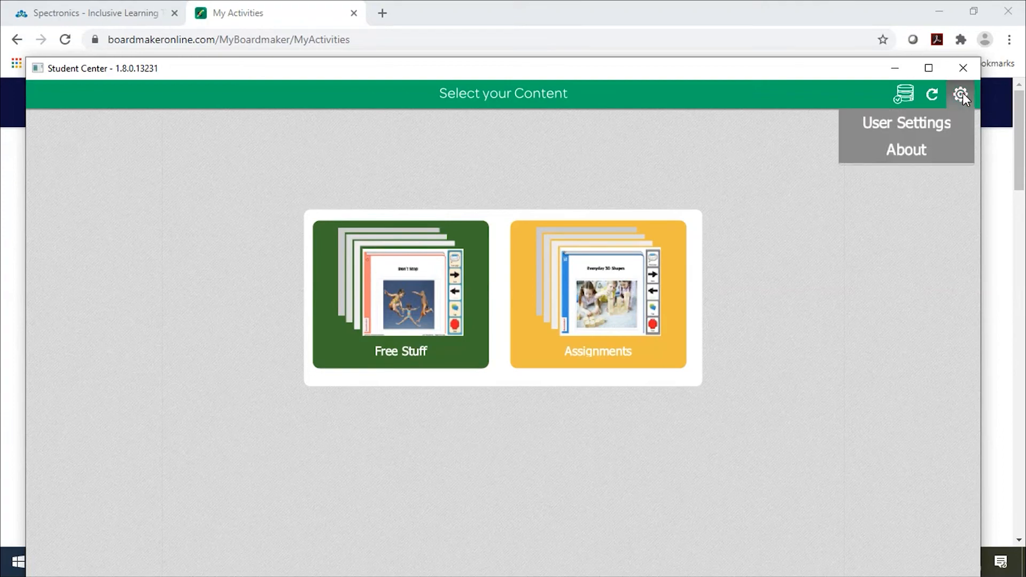
left_click(599, 319)
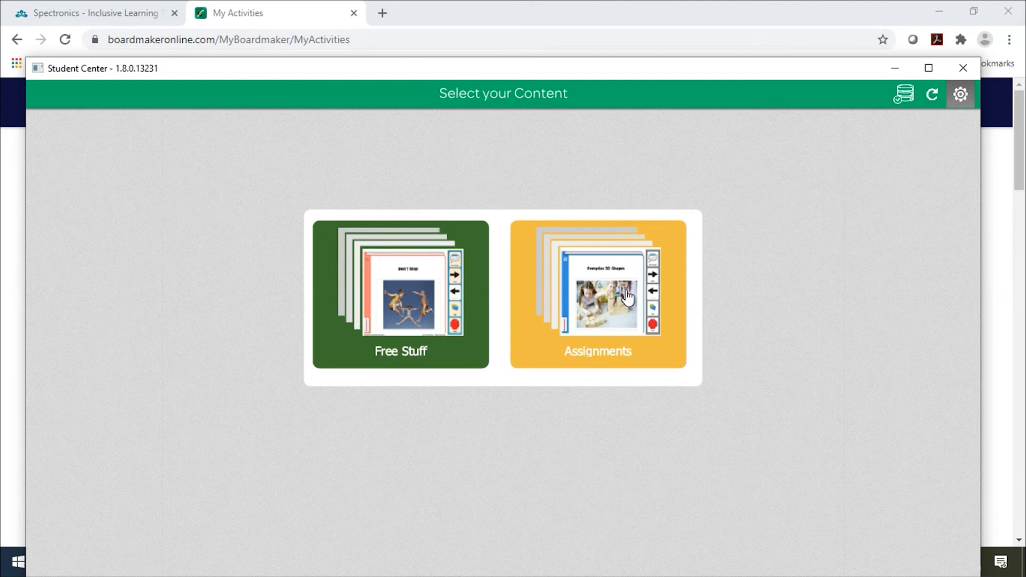
left_click(598, 294)
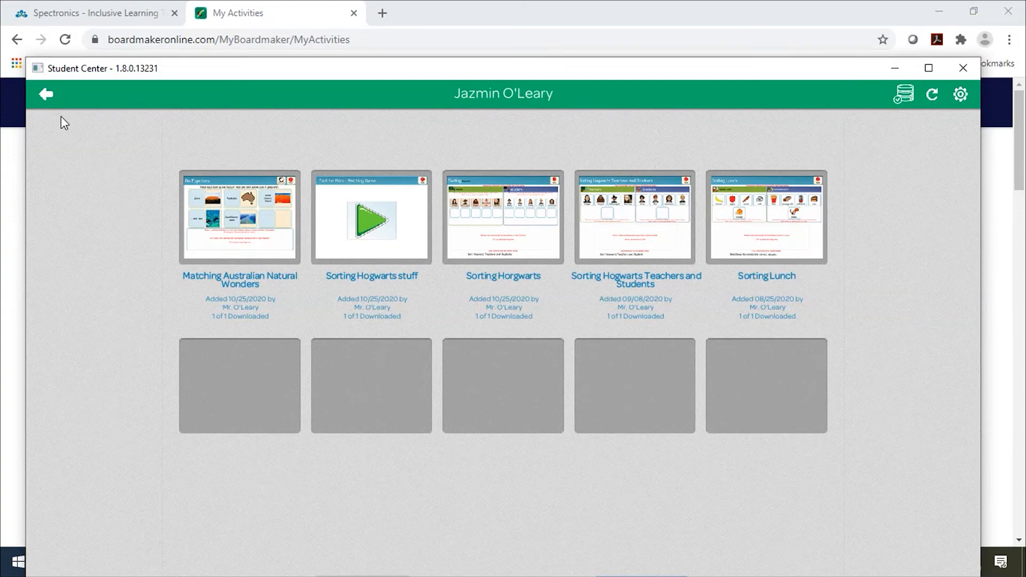
left_click(44, 94)
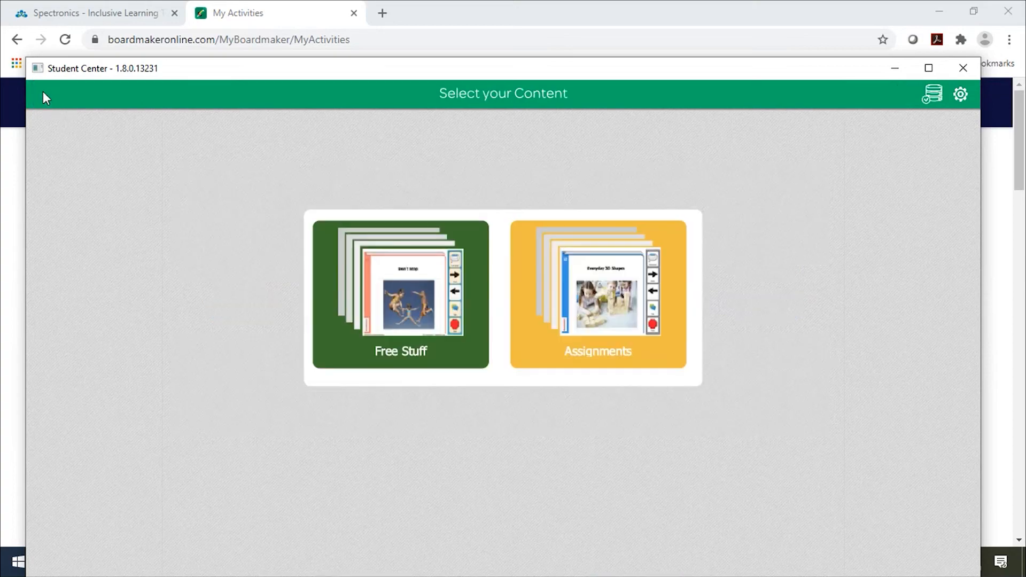
Step: Roll the die in the Dice tool from the Free Stuff Math Tools activity set
left_click(394, 313)
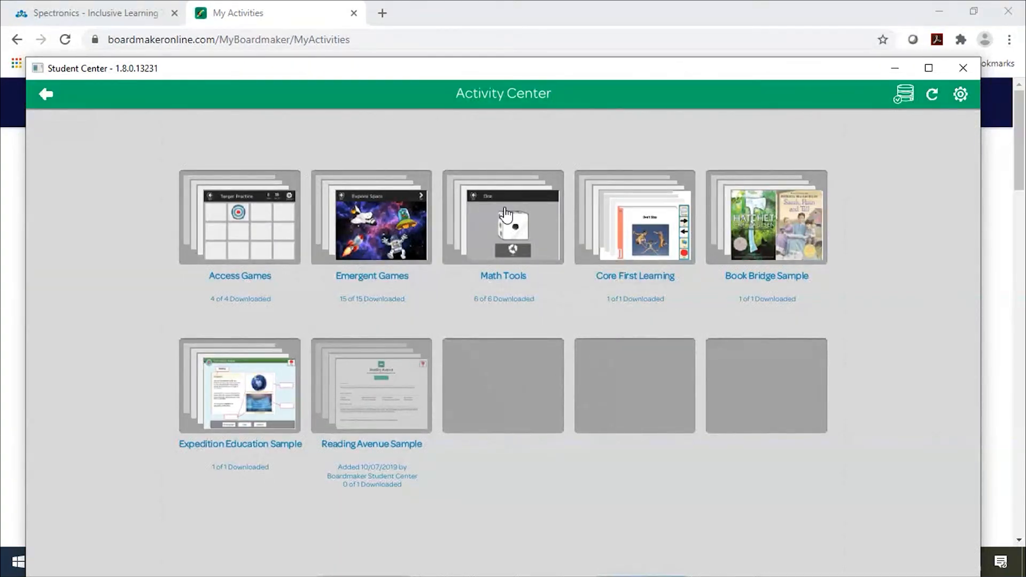
left_click(480, 225)
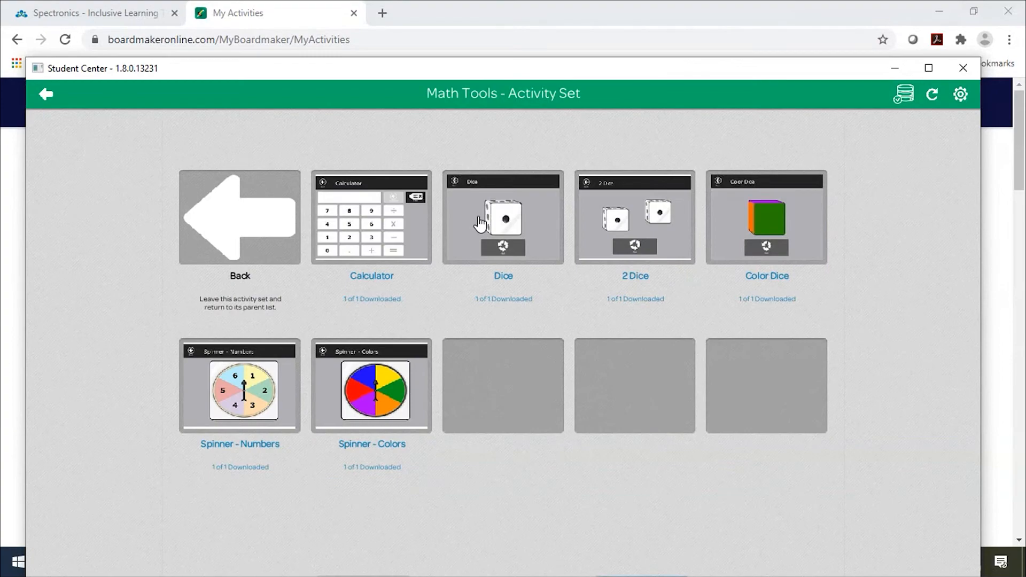
left_click(506, 230)
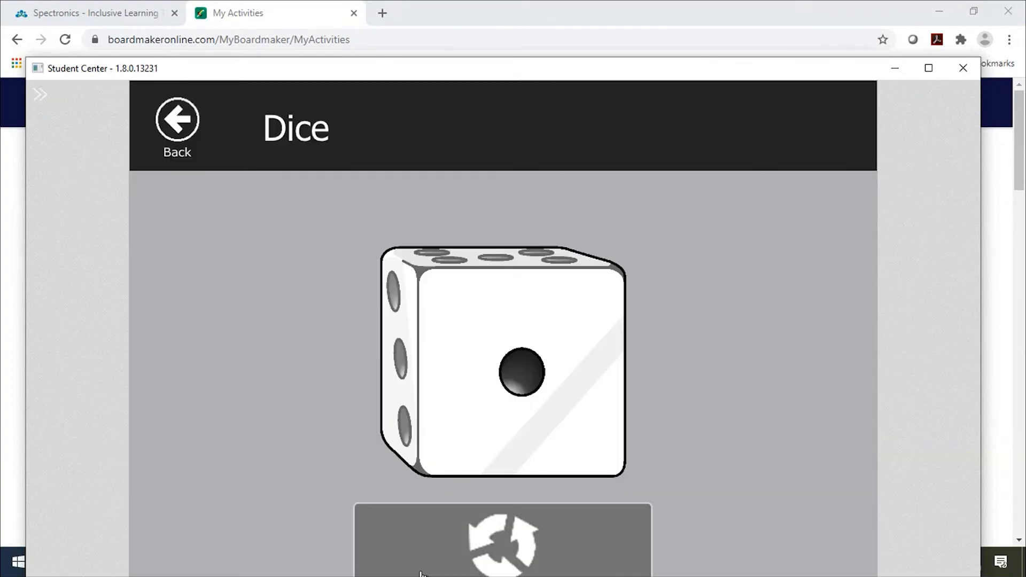
left_click(486, 556)
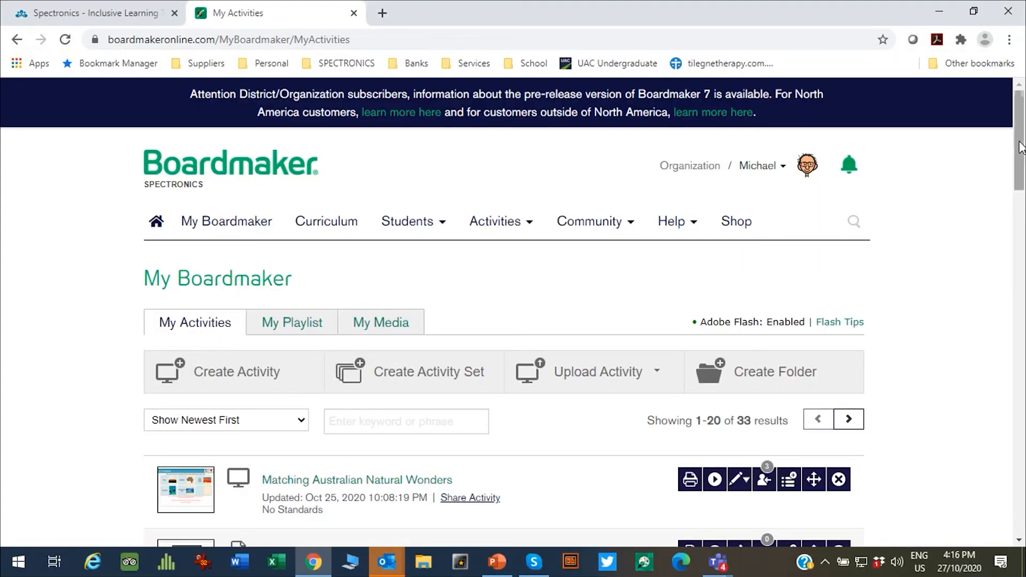
Step: Launch StudentCenter from the Boardmaker folder in the Start menu's All apps list
mouse_move(1019, 137)
left_mouse_down()
mouse_move(1001, 204)
mouse_move(1015, 138)
left_mouse_up()
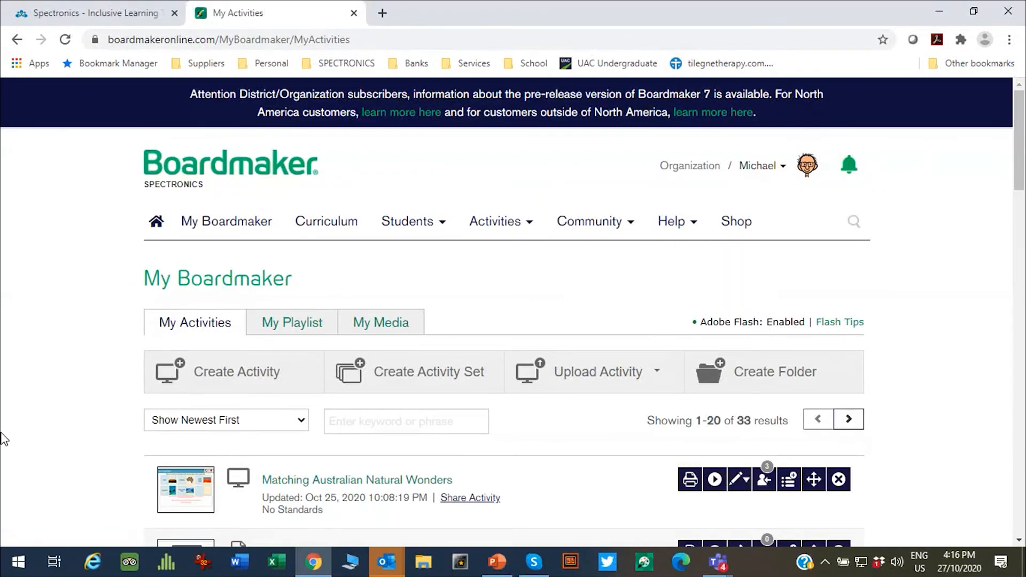
left_click(19, 562)
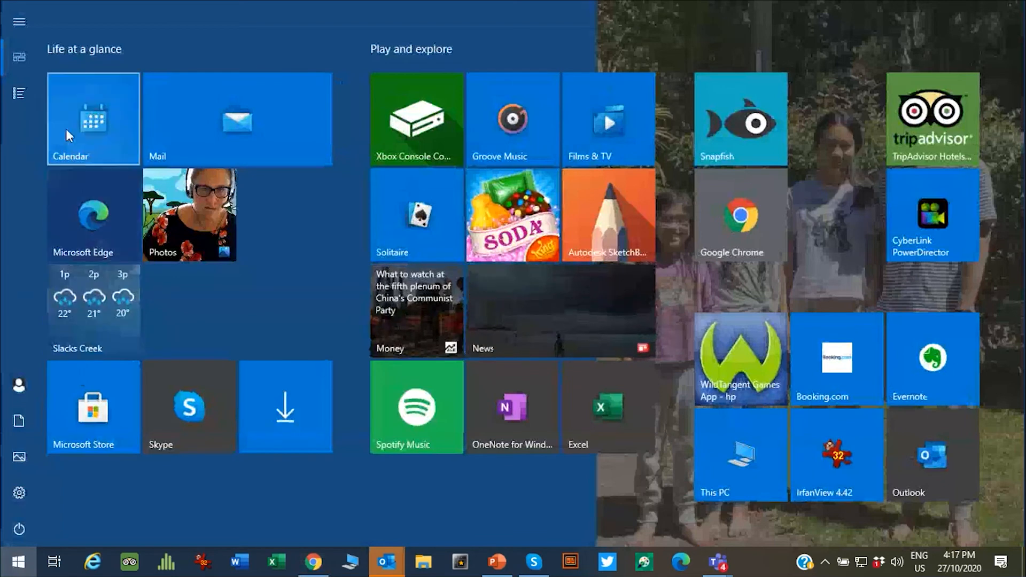
left_click(24, 94)
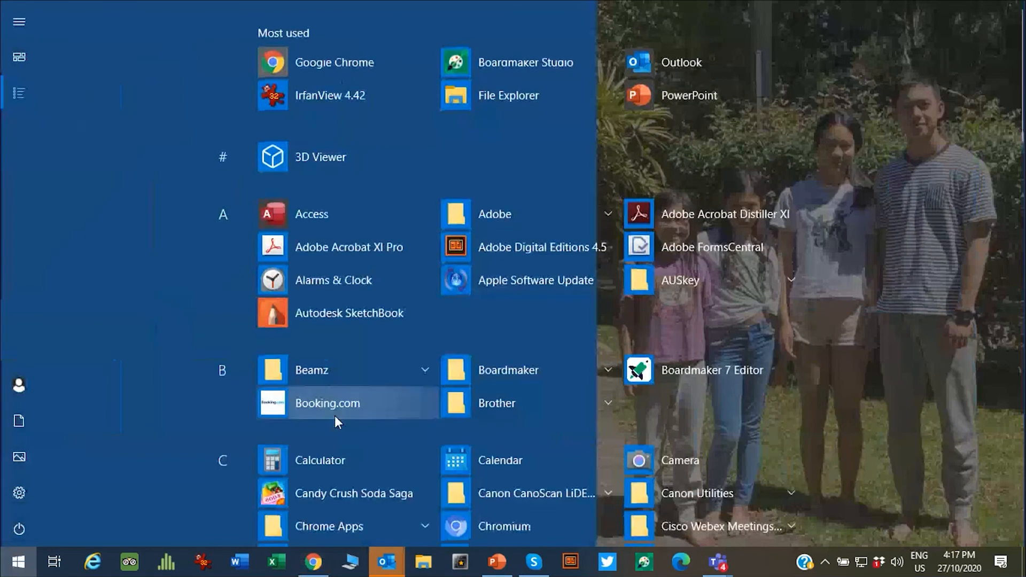
left_click(460, 371)
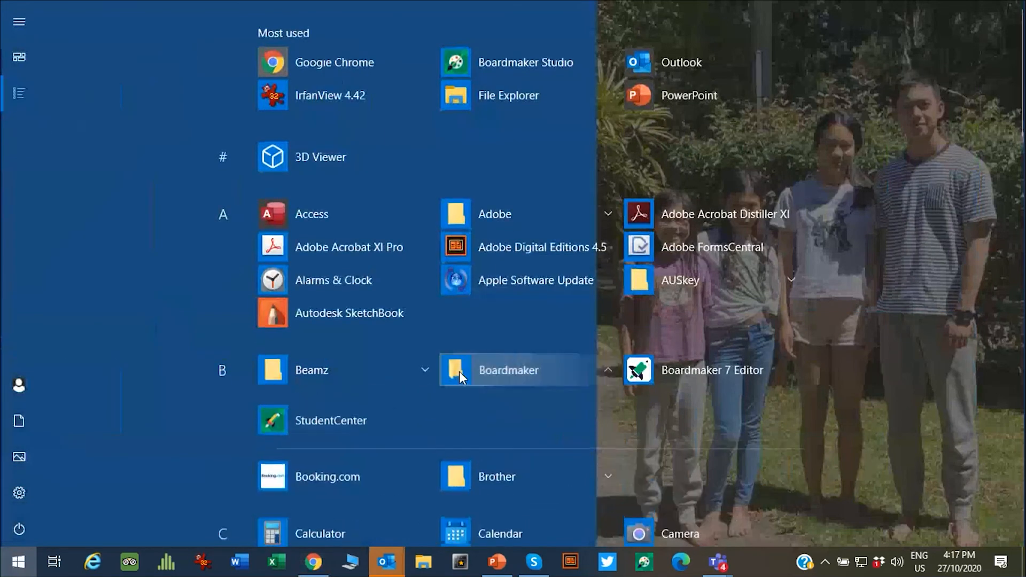
left_click(289, 422)
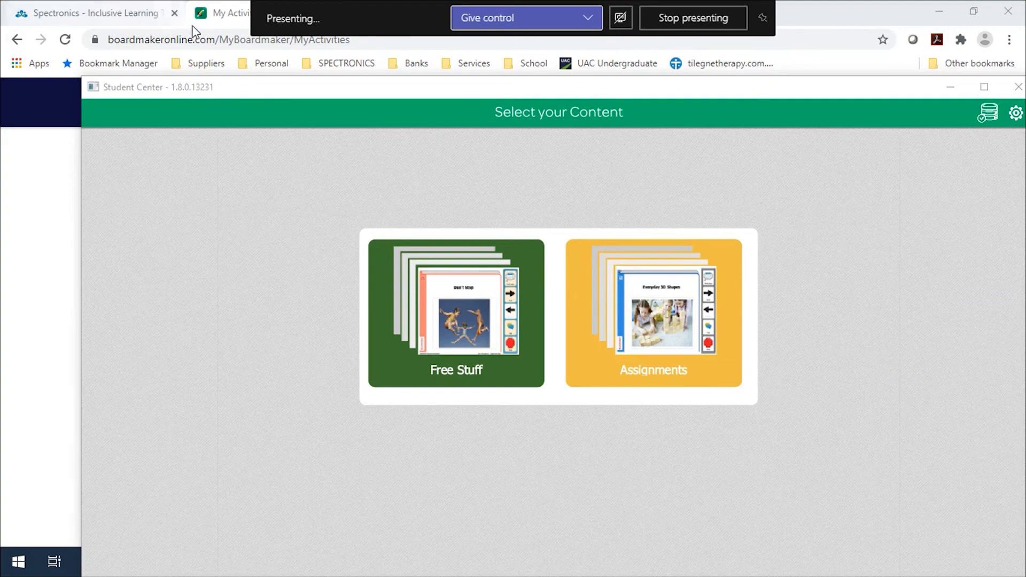
Step: Return to the Boardmaker web page, go to Student Management, and open the Fifth Grade student's profile
left_click(217, 18)
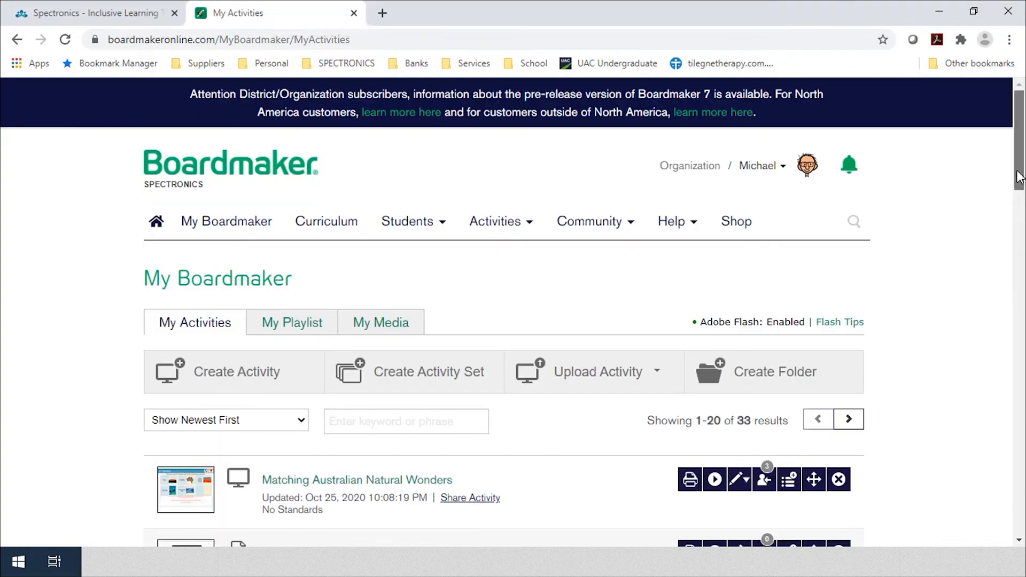
scroll(967, 248, "down", 3)
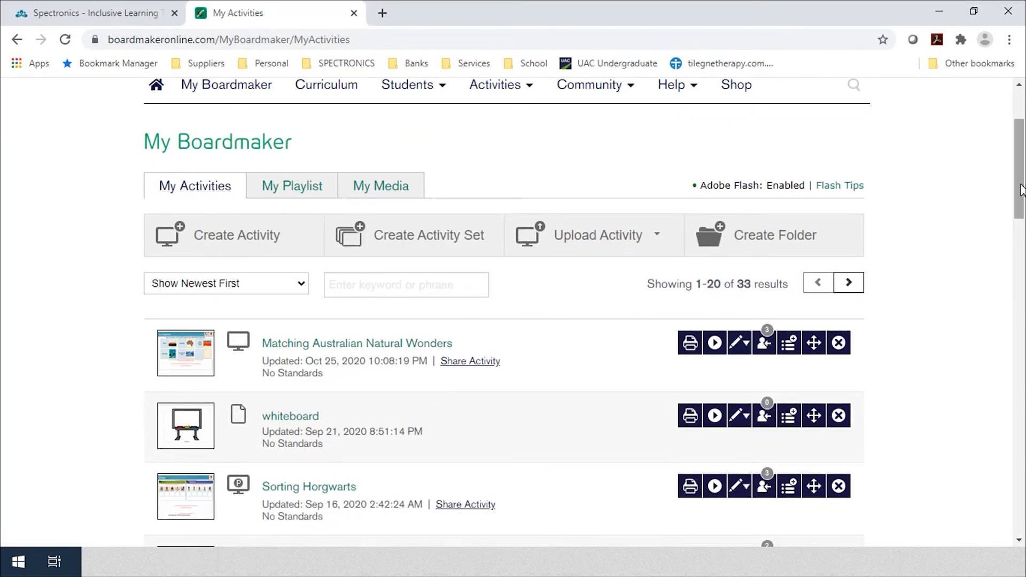
scroll(1024, 142, "up", 3)
mouse_move(389, 220)
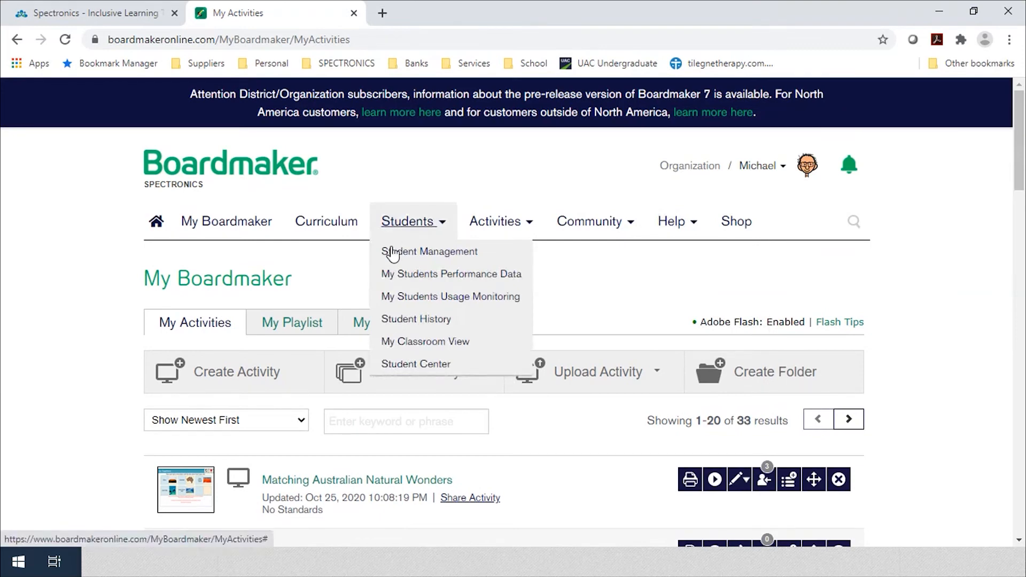
left_click(402, 261)
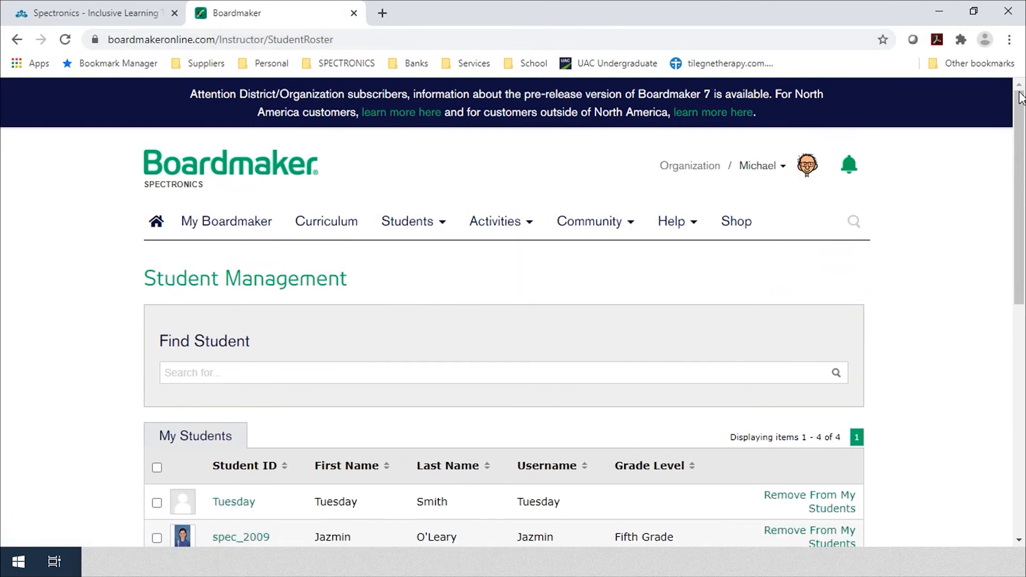
left_click_drag(1018, 171, 1003, 273)
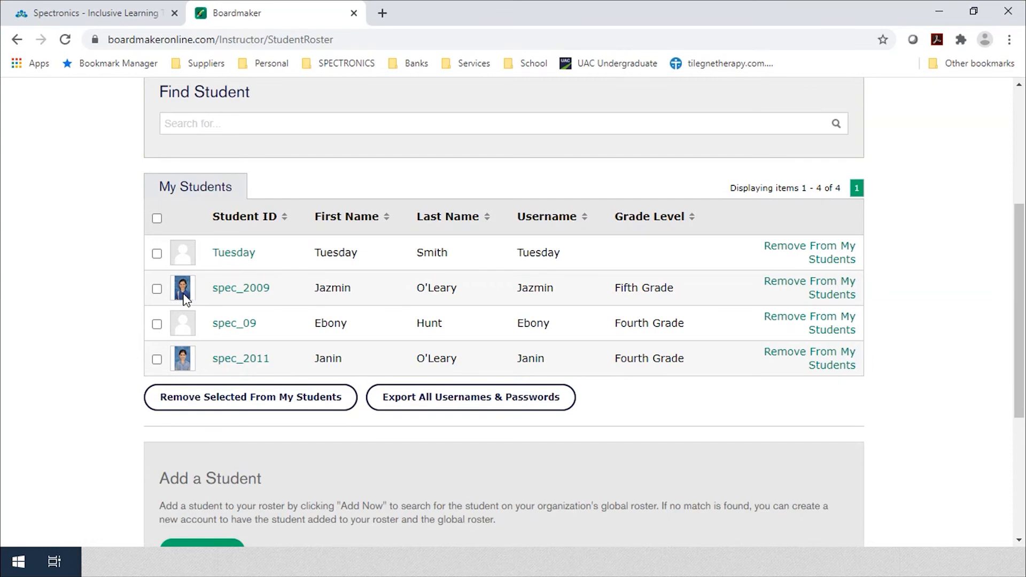
left_click(226, 295)
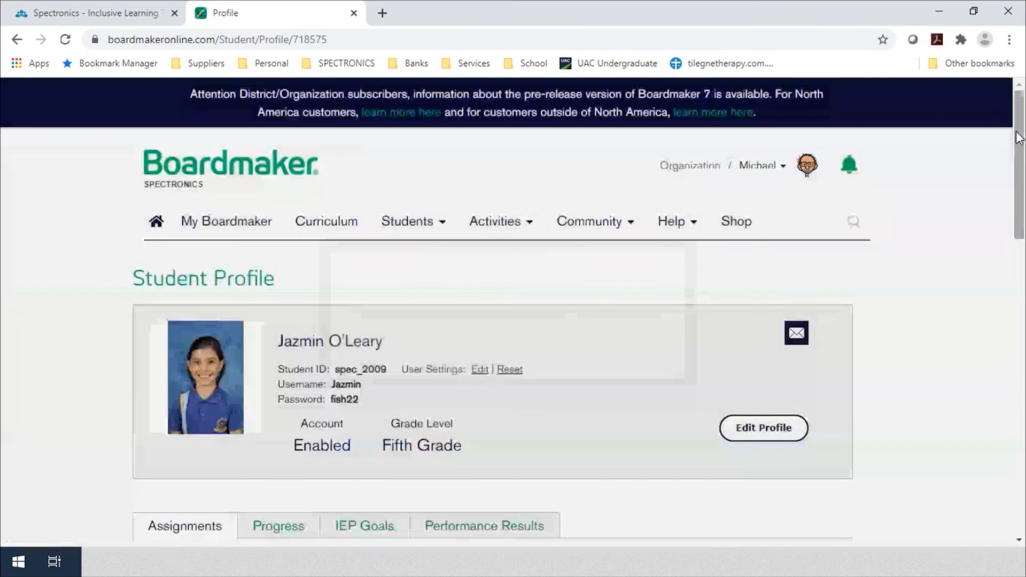
Step: Scroll through the profile's Assignments tab to review each activity down to Sorting Lunch
scroll(993, 287, "down", 8)
scroll(997, 293, "down", 3)
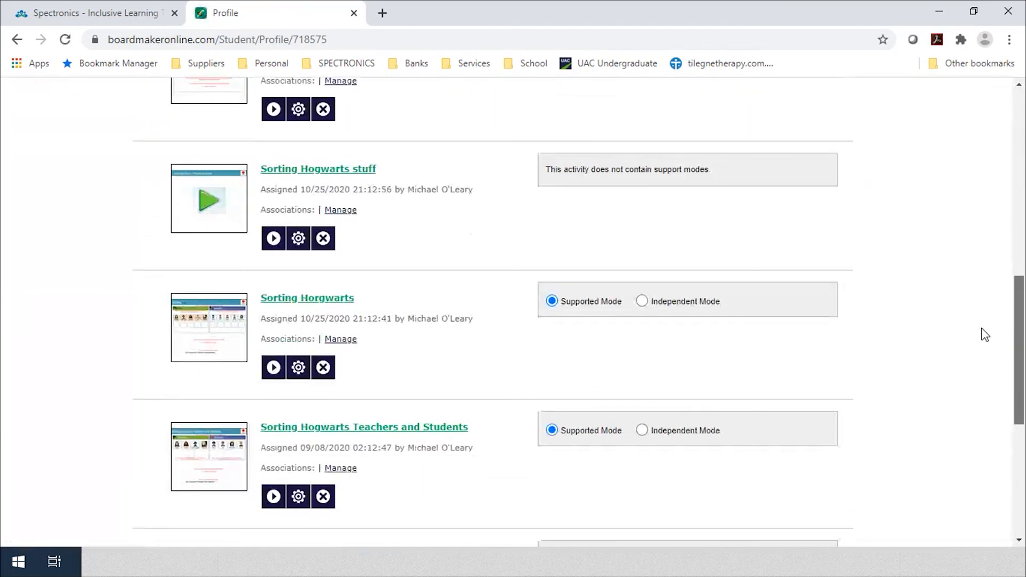
scroll(985, 334, "up", 1)
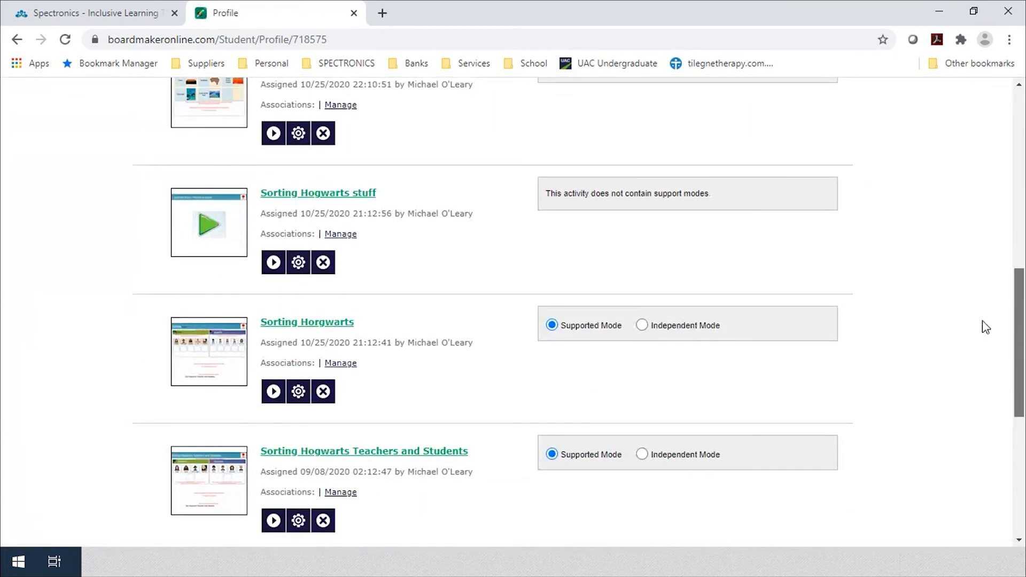
scroll(983, 321, "up", 2)
scroll(991, 303, "down", 6)
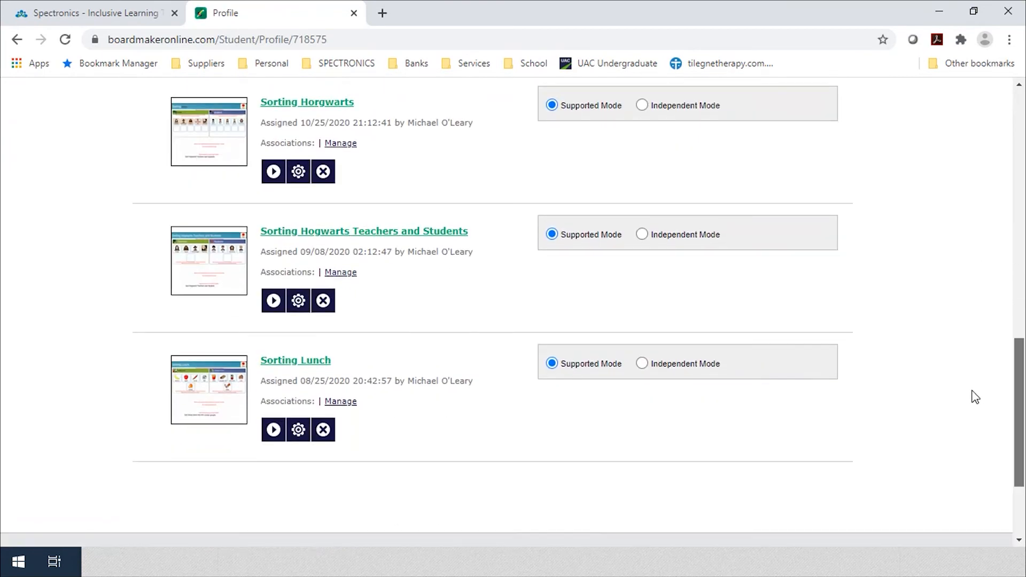
scroll(976, 387, "up", 1)
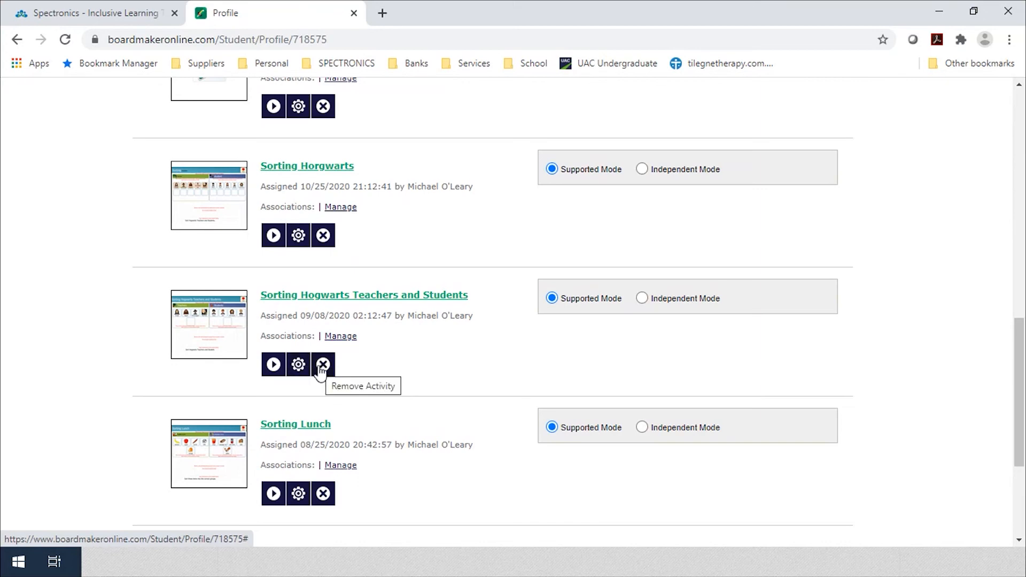
Step: Remove Sorting Hogwarts Teachers and Students from the student's assignments, confirming in the Remove Assignment dialog
left_click(299, 366)
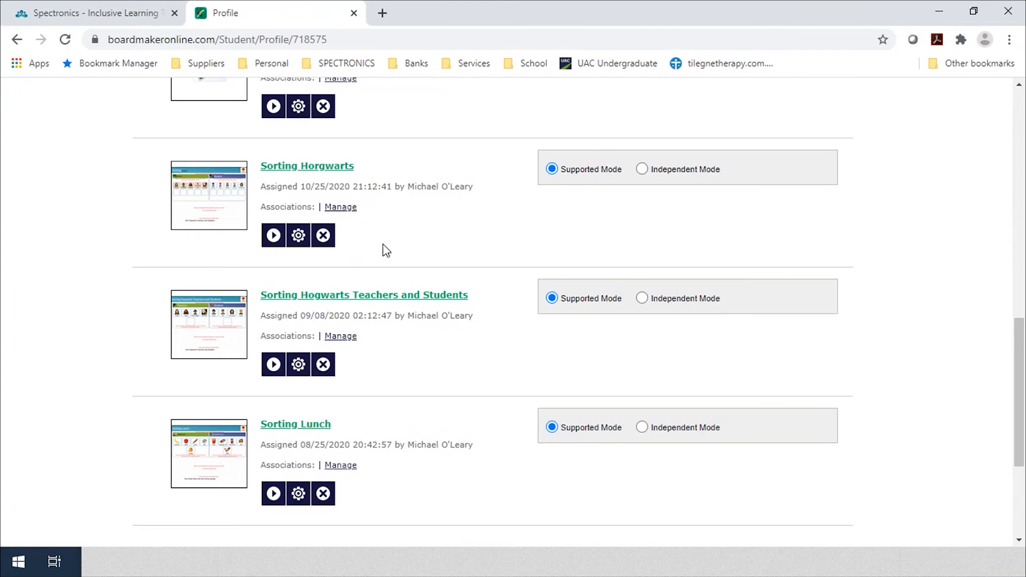
left_click(347, 336)
left_click(323, 365)
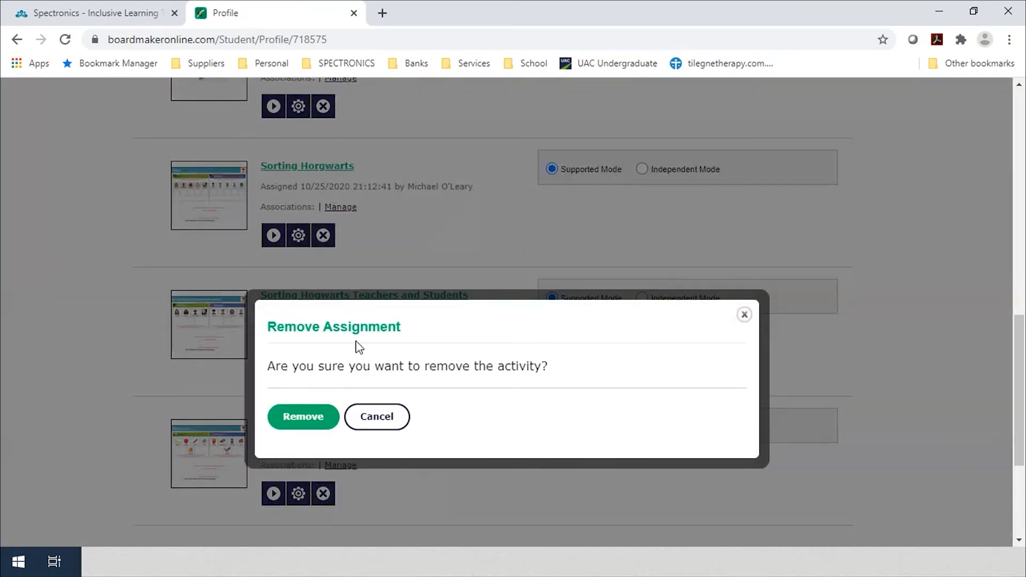
left_click(294, 422)
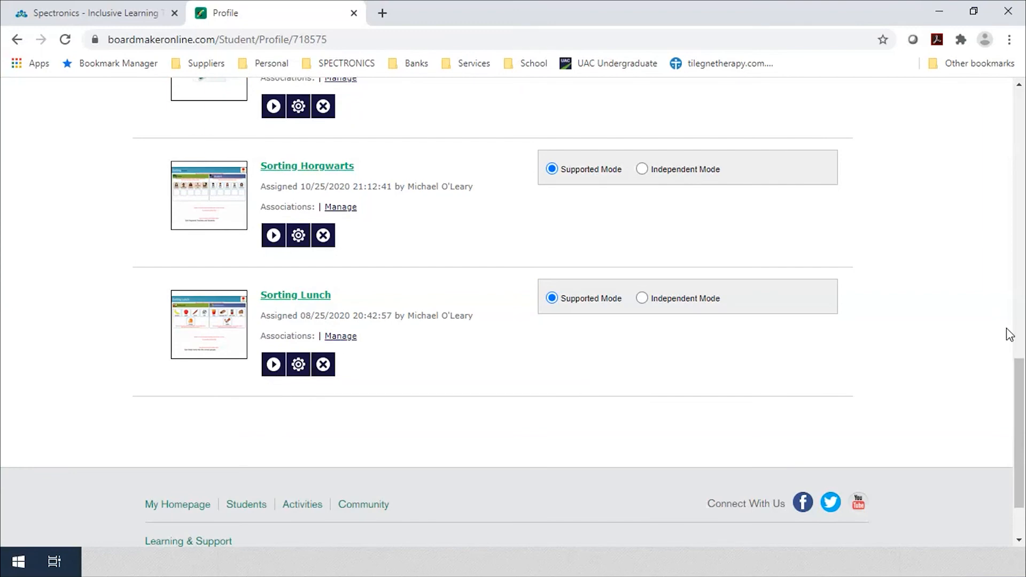
Step: Drag Sorting Lunch above Matching Australian Natural Wonders to head the Assignments list
scroll(1018, 326, "up", 5)
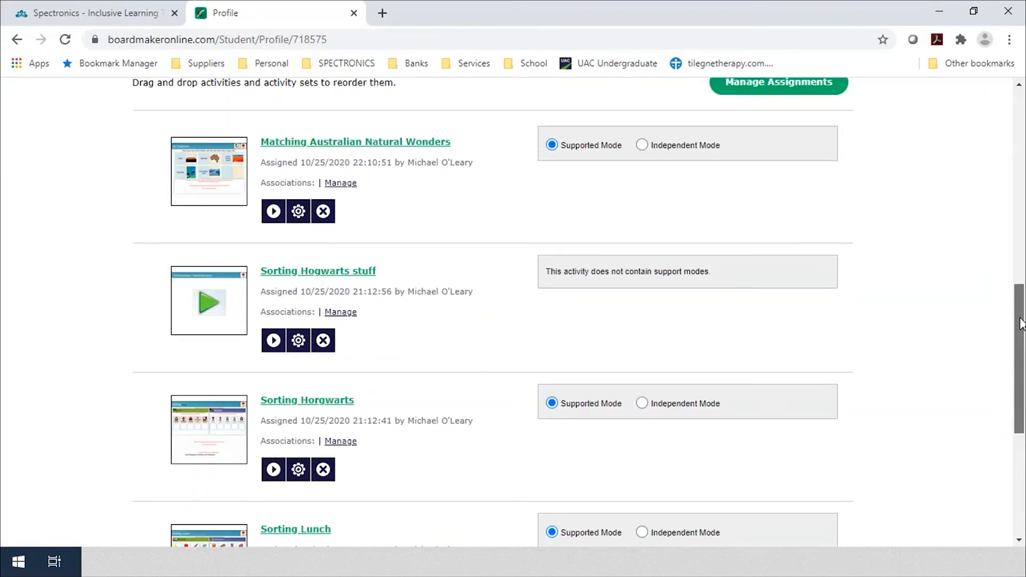
left_click_drag(1021, 323, 1011, 355)
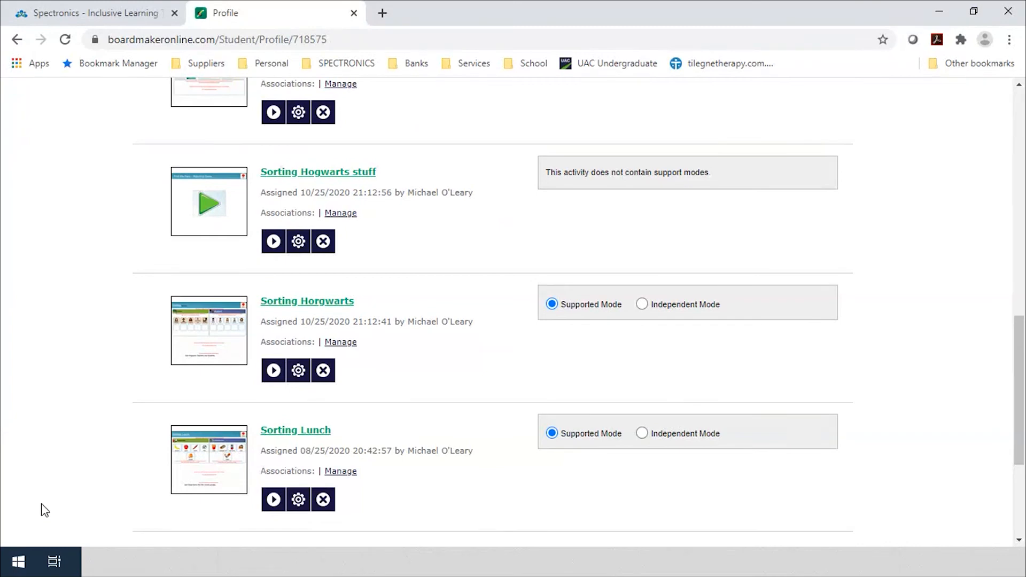
left_click_drag(209, 477, 240, 255)
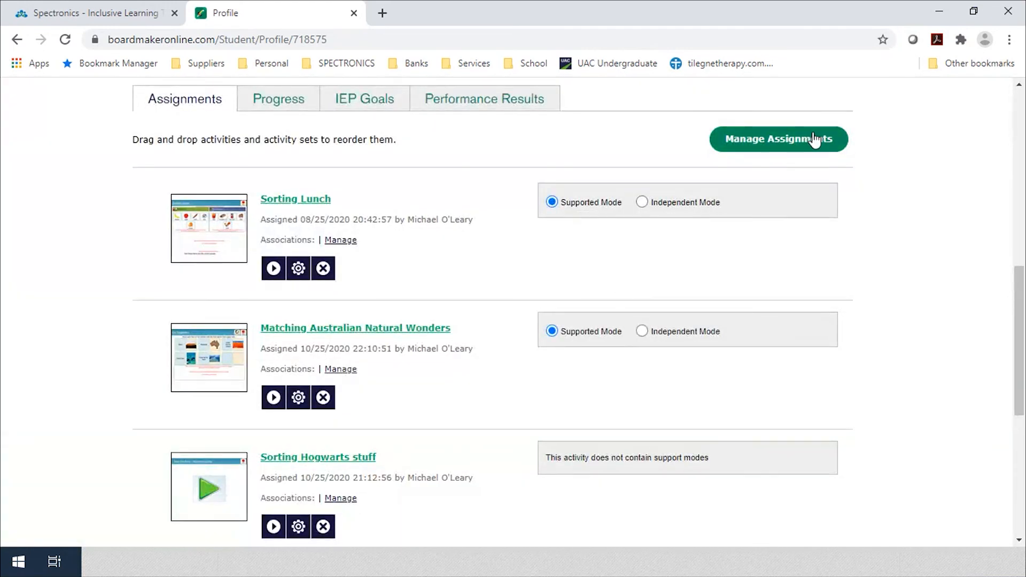
left_click_drag(1021, 344, 939, 165)
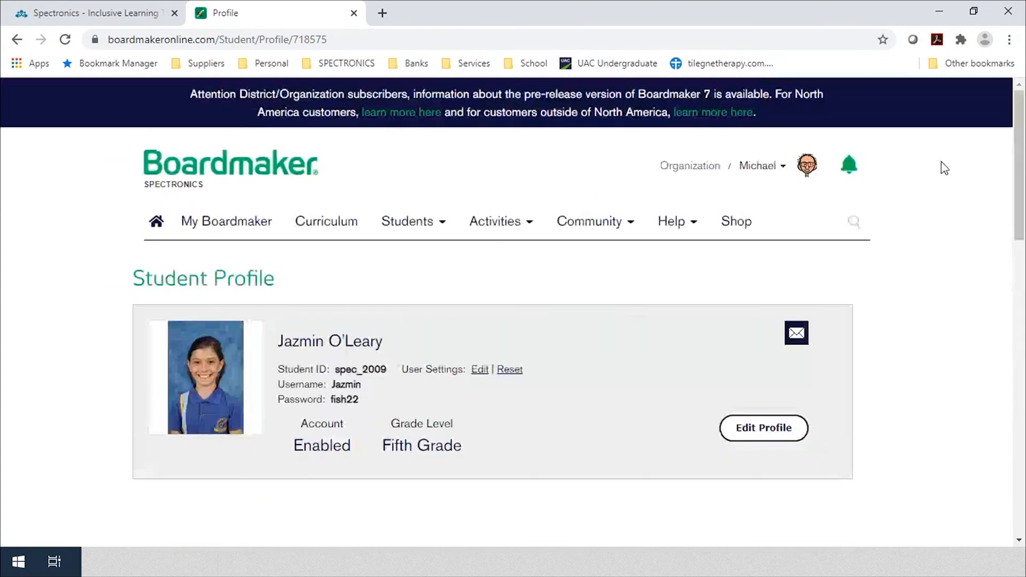
left_click(938, 15)
Step: Check Student Center's Assignments now start with Sorting Lunch, then minimize it and bring Chrome back
left_click(648, 325)
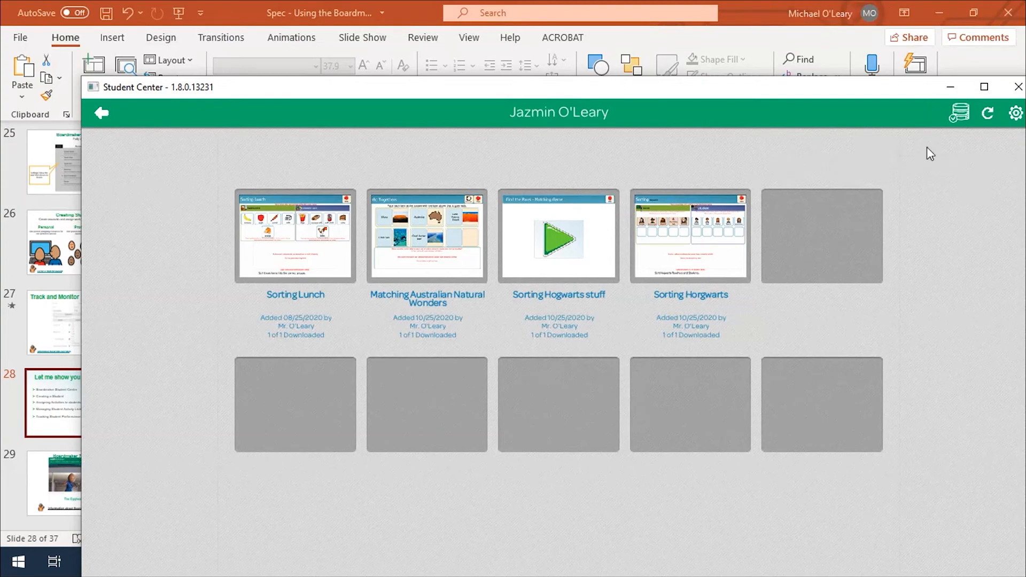
left_click(950, 87)
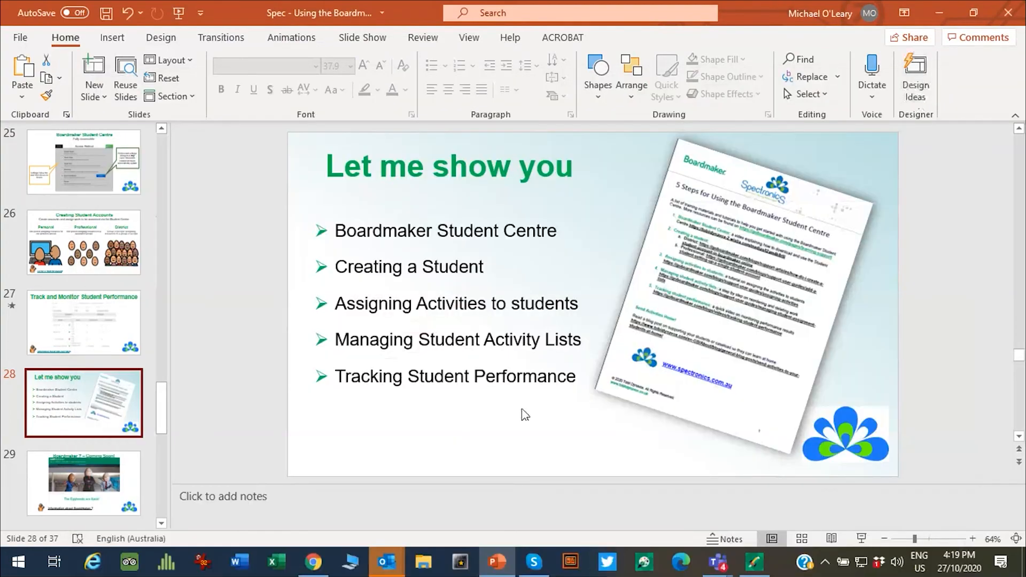
left_click(307, 565)
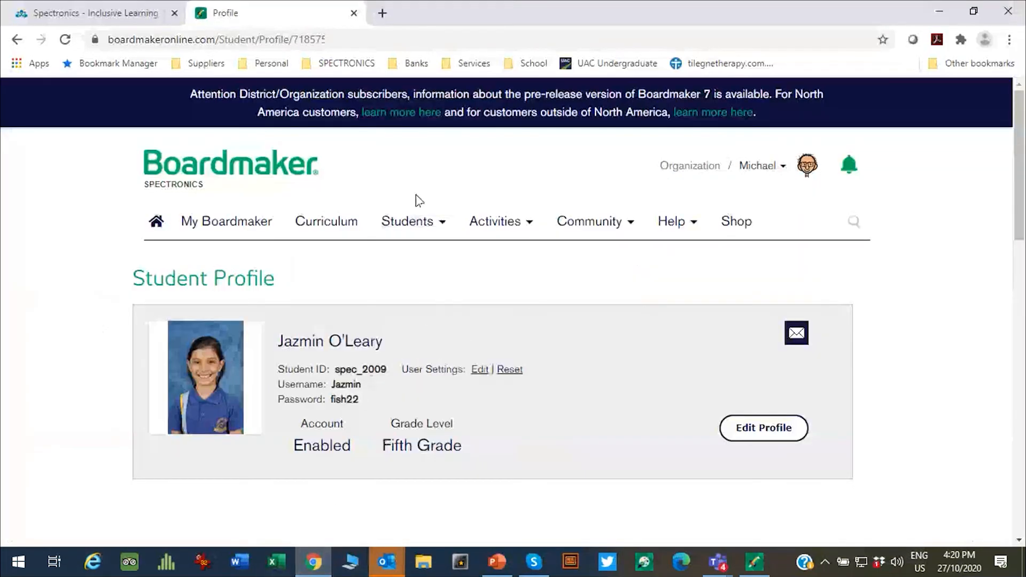
mouse_move(411, 241)
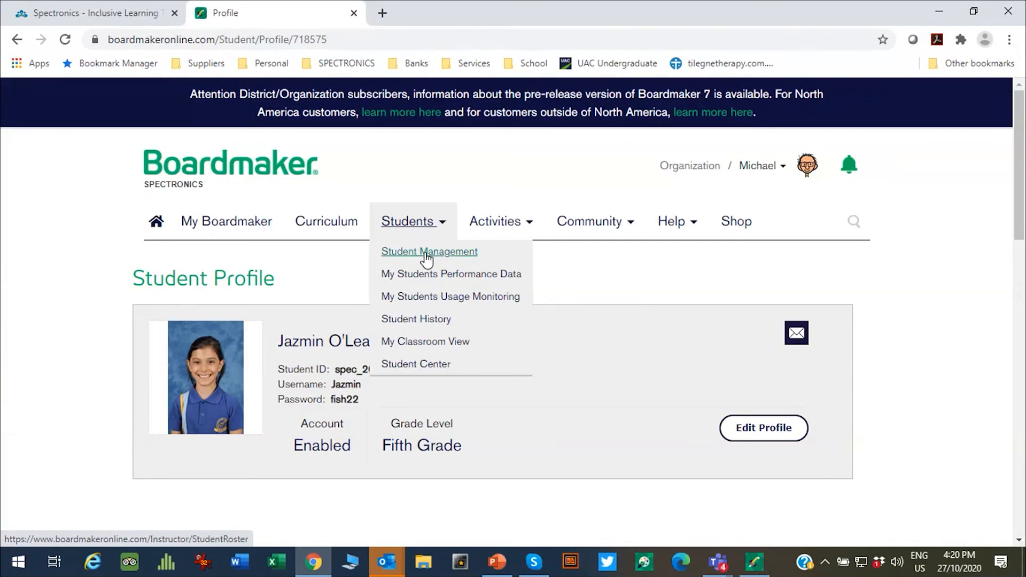
left_click(427, 252)
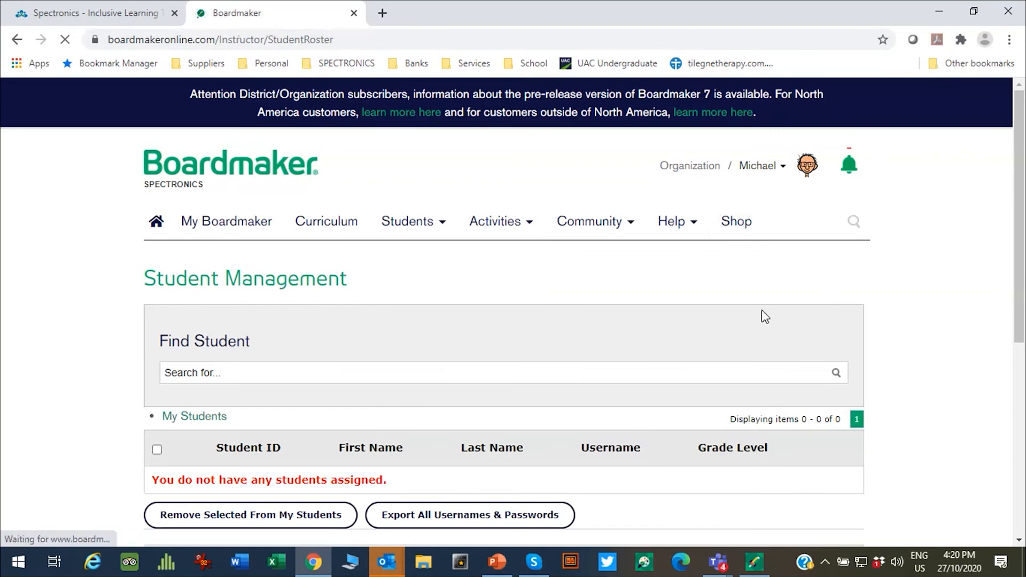
scroll(987, 290, "down", 5)
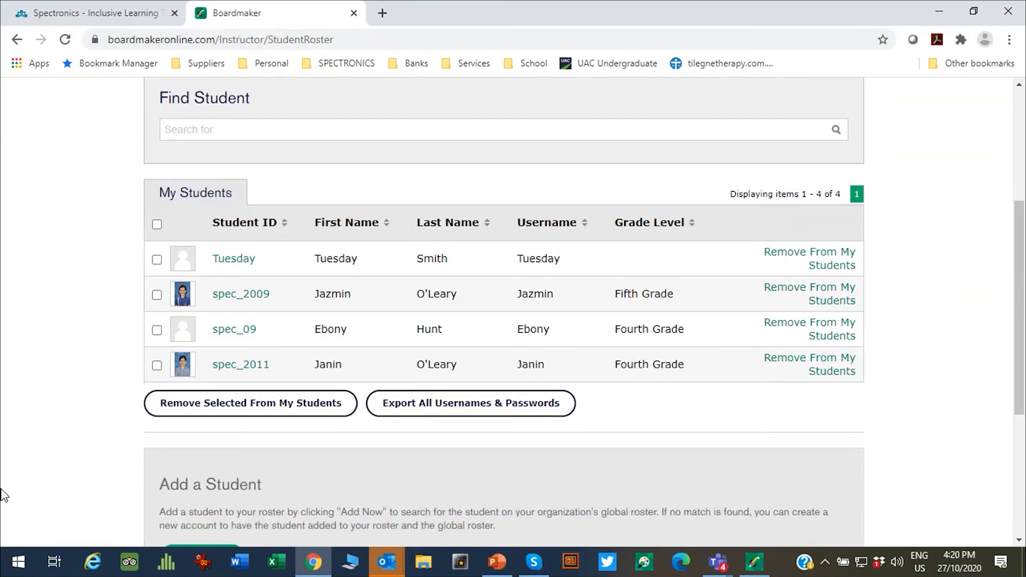
left_click(243, 302)
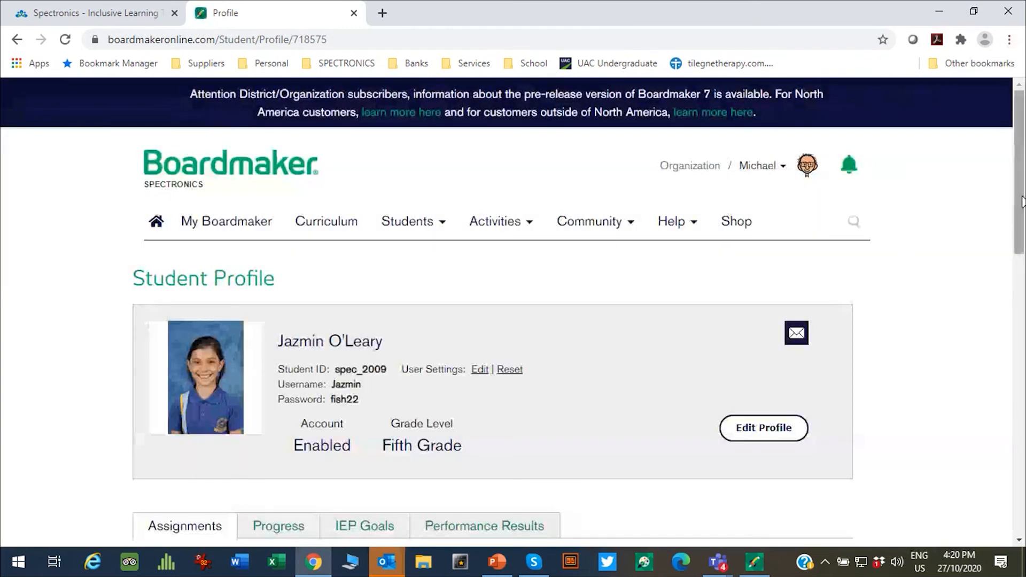
scroll(1004, 251, "down", 1)
scroll(988, 278, "down", 4)
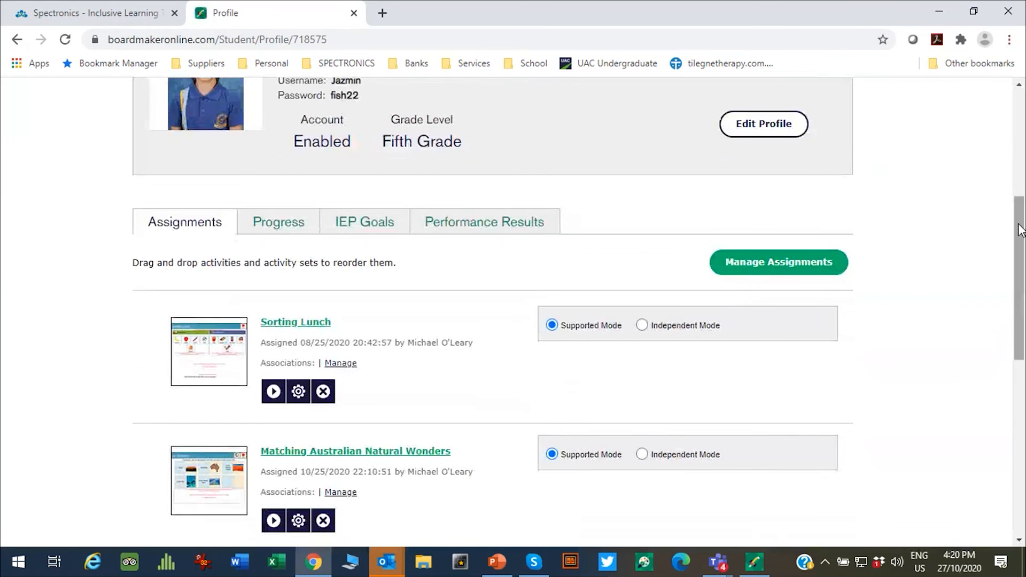
scroll(1005, 269, "down", 2)
scroll(994, 293, "down", 3)
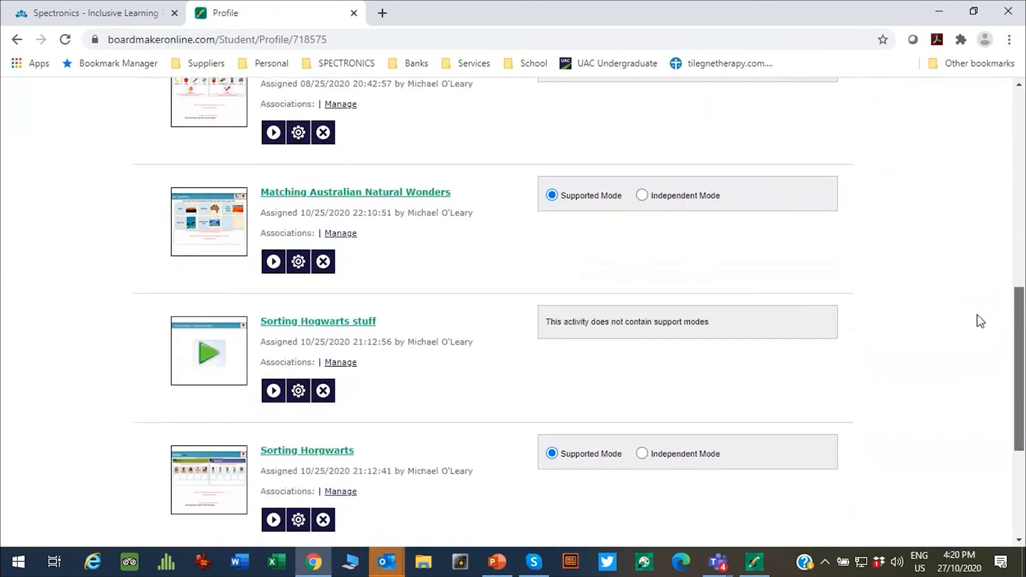
scroll(986, 299, "up", 5)
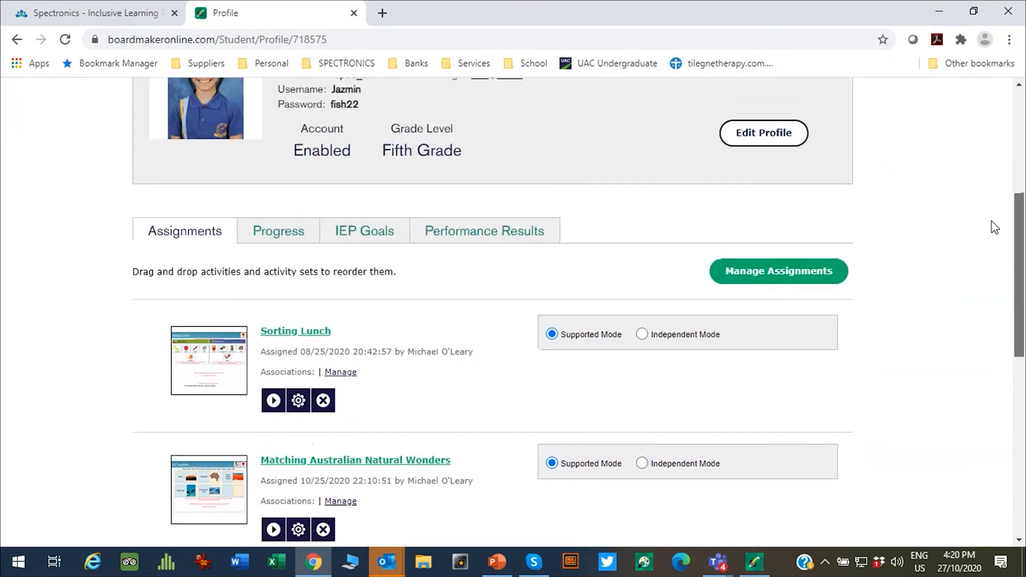
Step: Scroll through the student's nine performance-result sessions, then return to PowerPoint slide 28
left_click(476, 231)
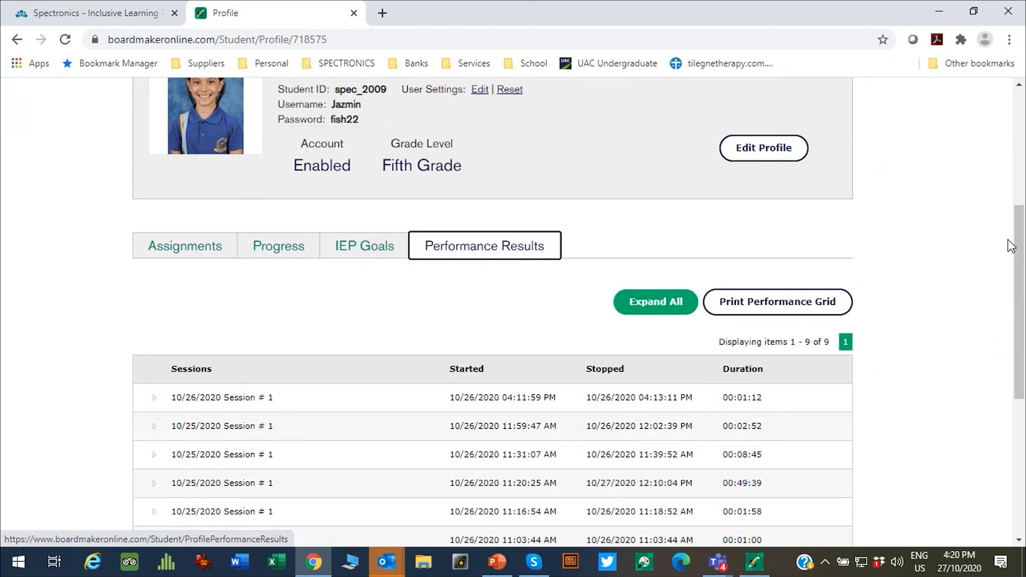
left_click_drag(1021, 229, 999, 312)
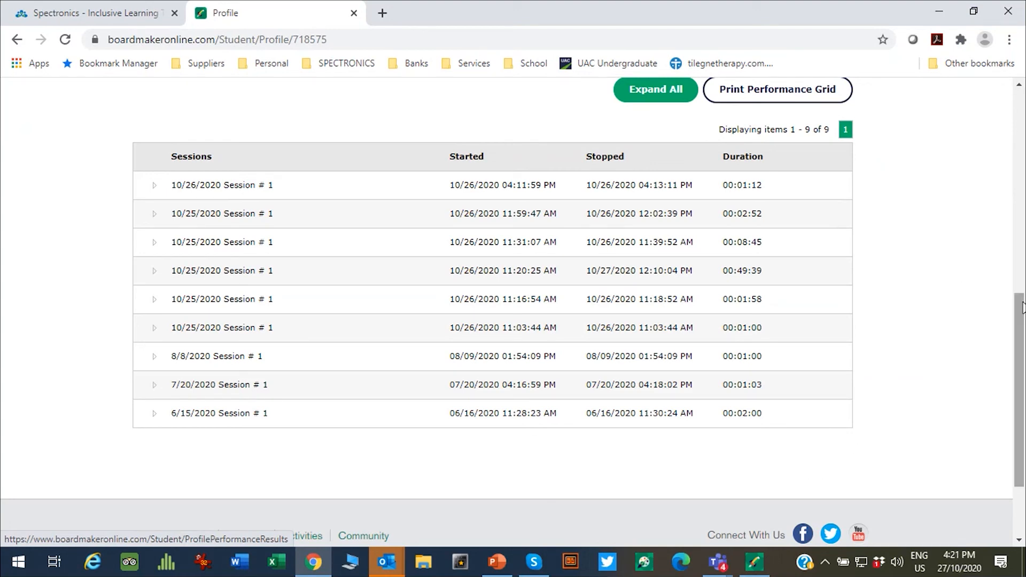
scroll(999, 402, "down", 3)
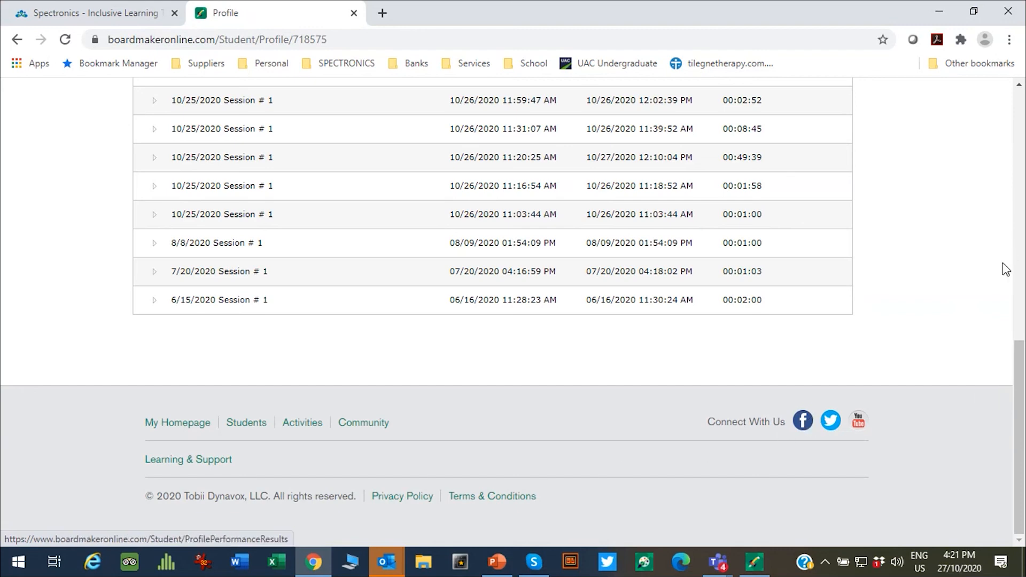
left_click_drag(1020, 368, 1019, 66)
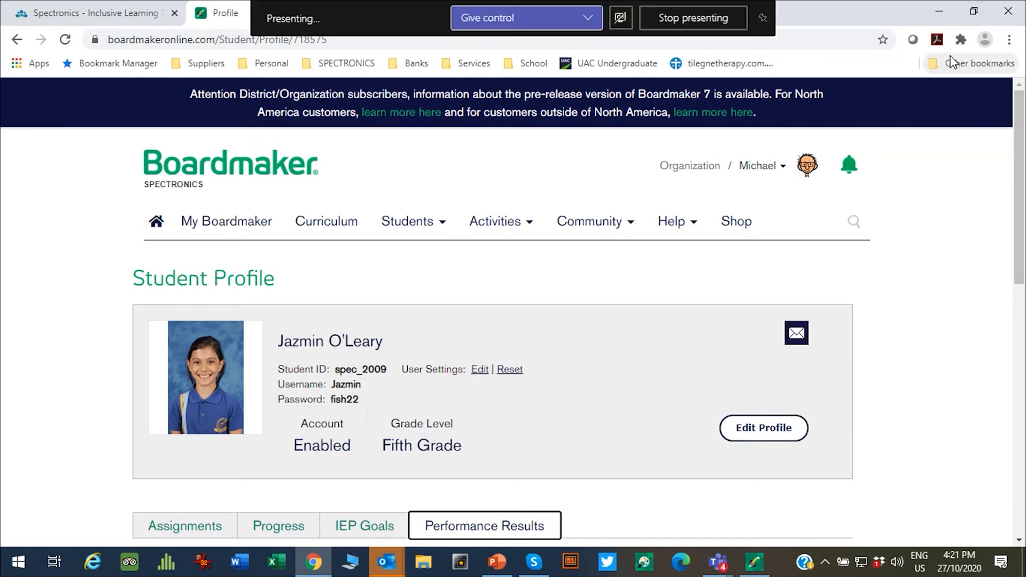
left_click(497, 562)
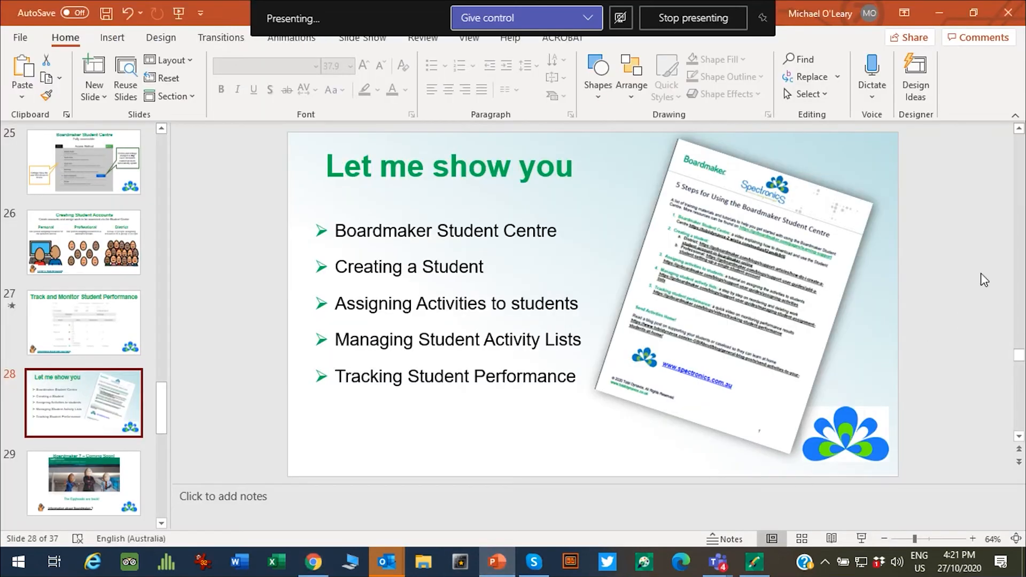